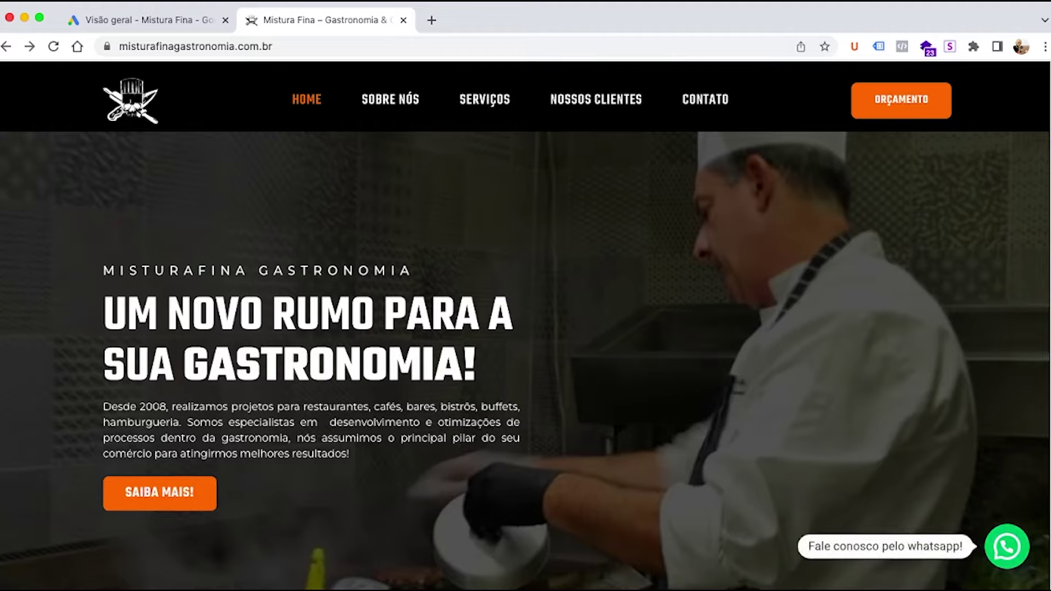
Step: Examine the Mistura Fina website's opening banner and its about-us section on operations and management
click(1004, 398)
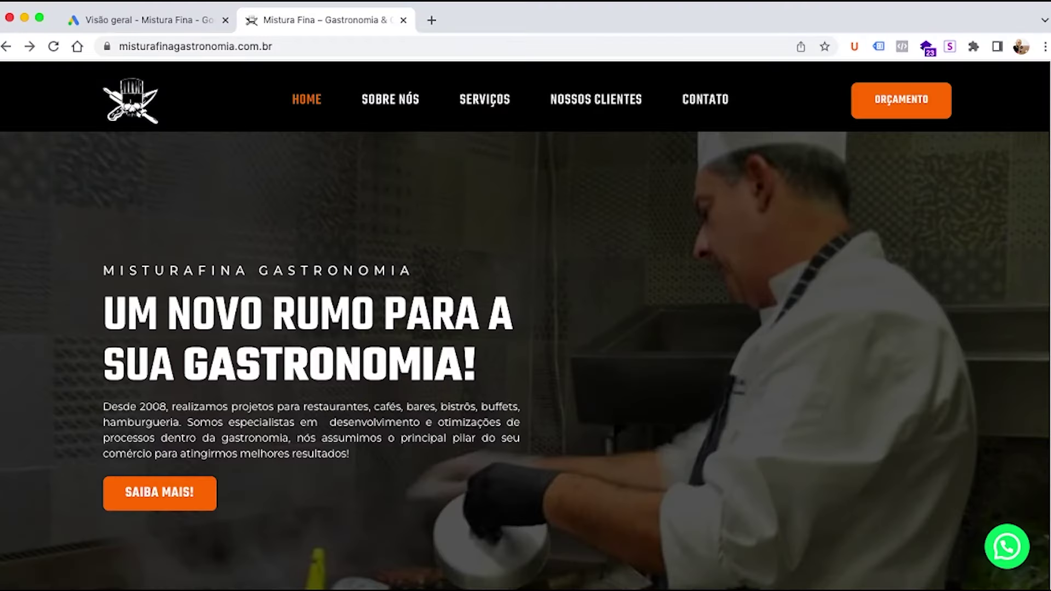
scroll(524, 361, down, 10)
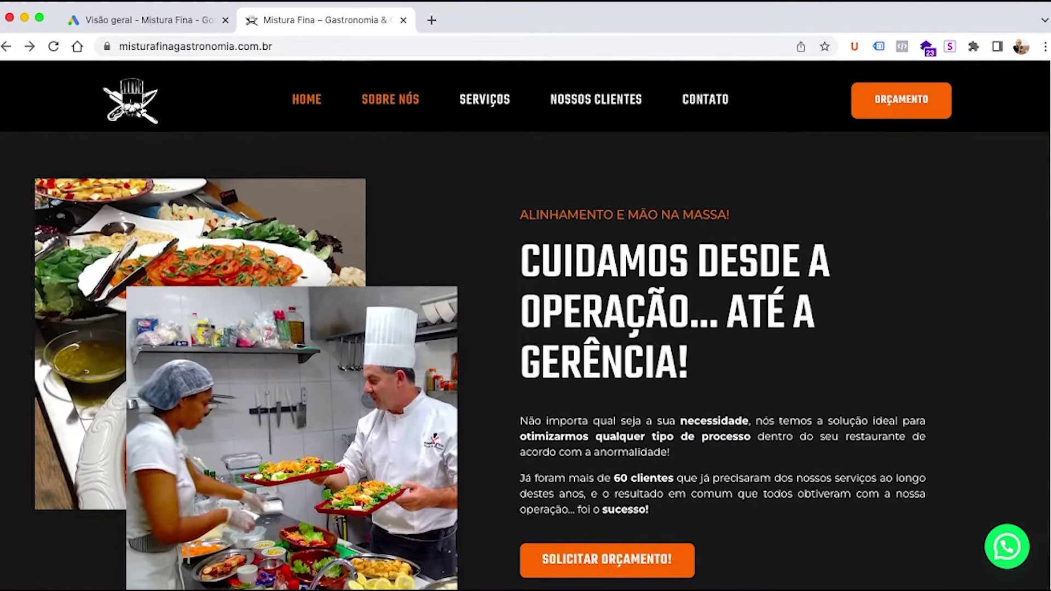
scroll(524, 362, down, 3)
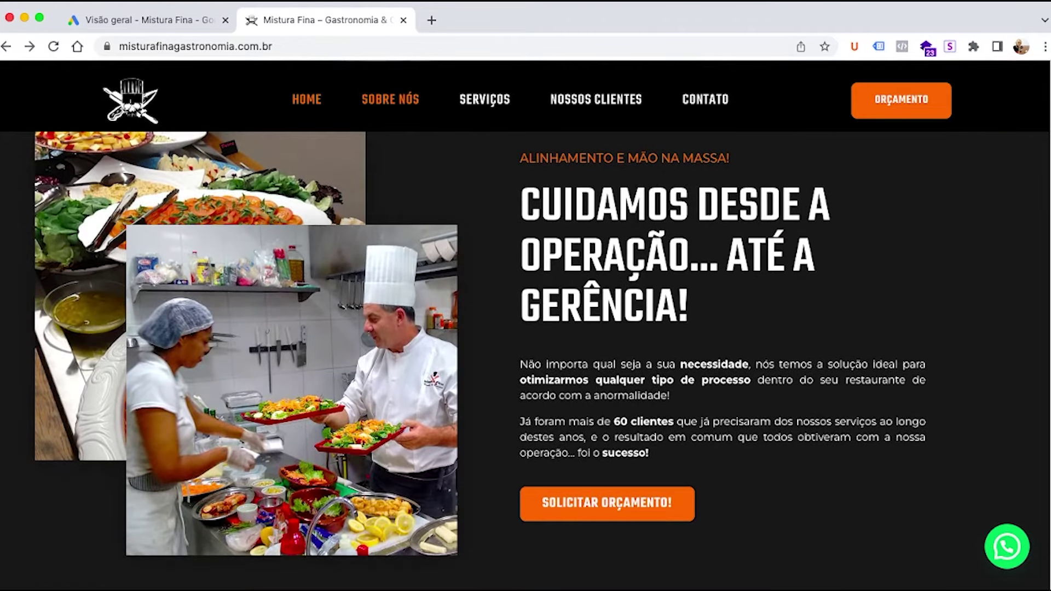
scroll(525, 362, down, 4)
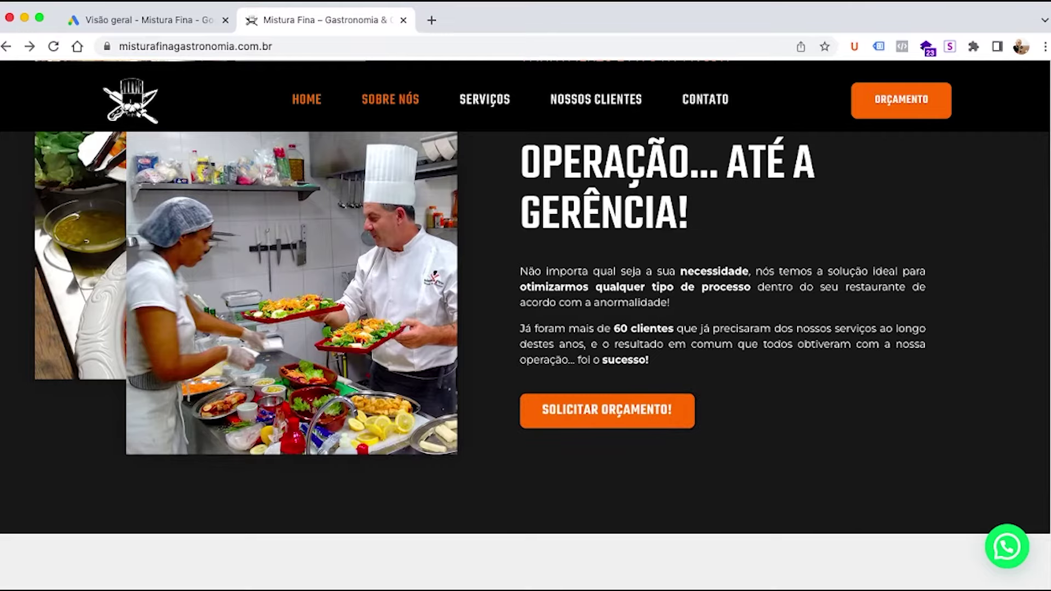
scroll(524, 362, down, 1)
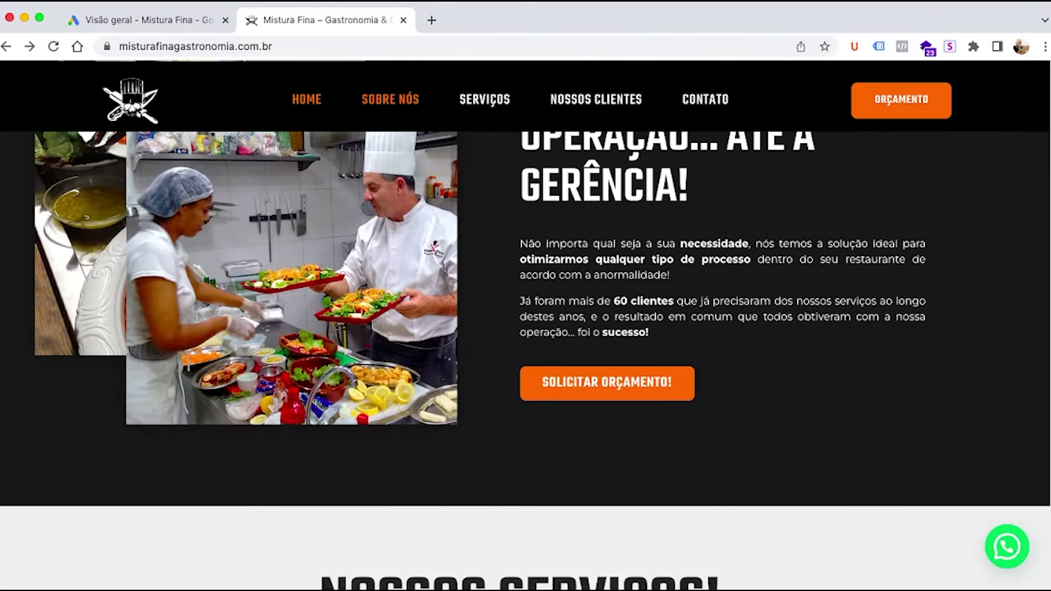
scroll(525, 361, up, 15)
scroll(525, 361, down, 8)
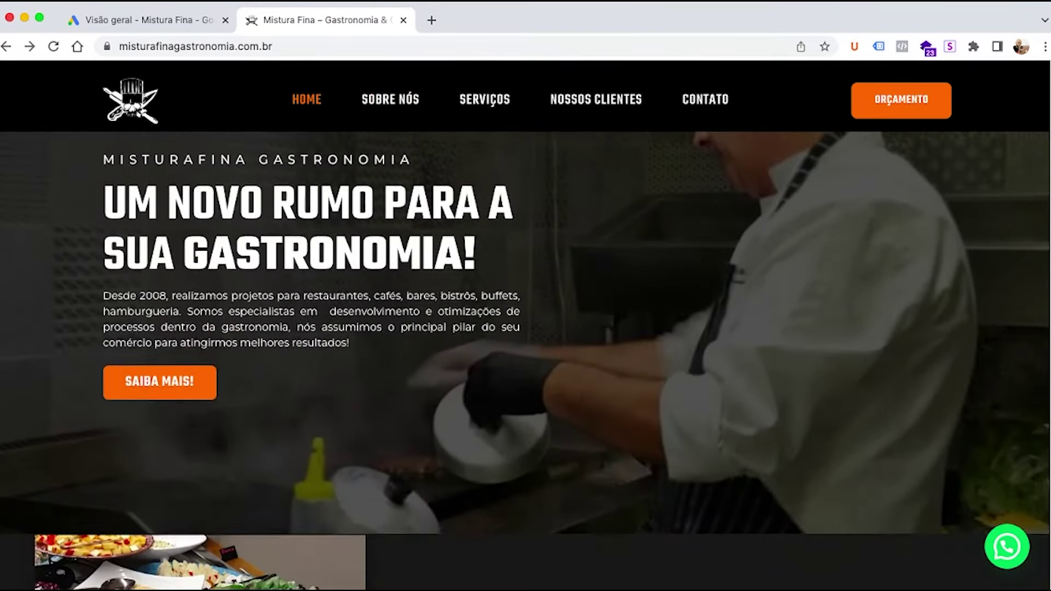
scroll(525, 362, down, 2)
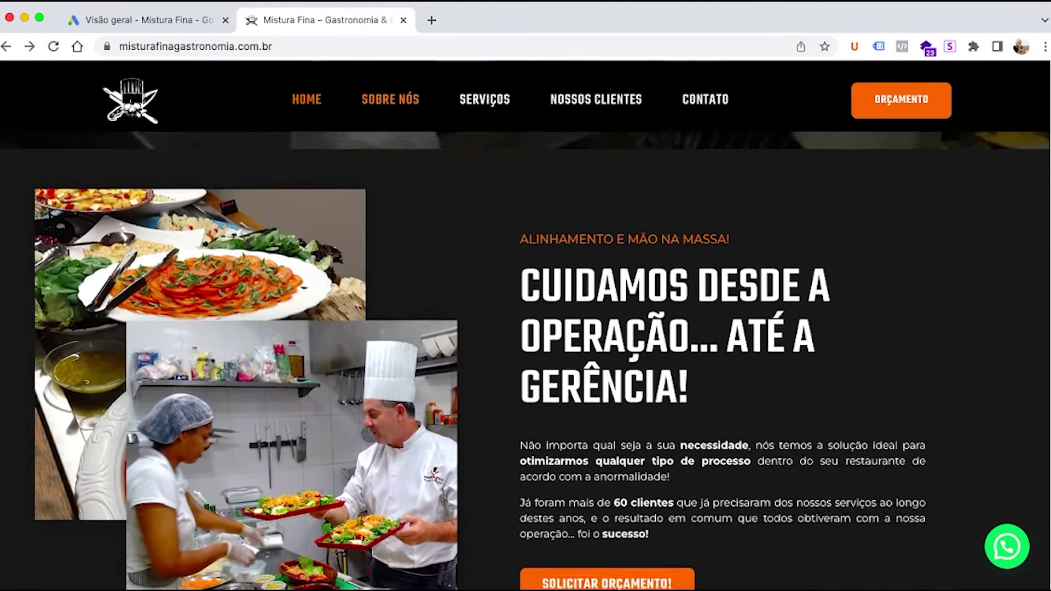
scroll(524, 362, up, 10)
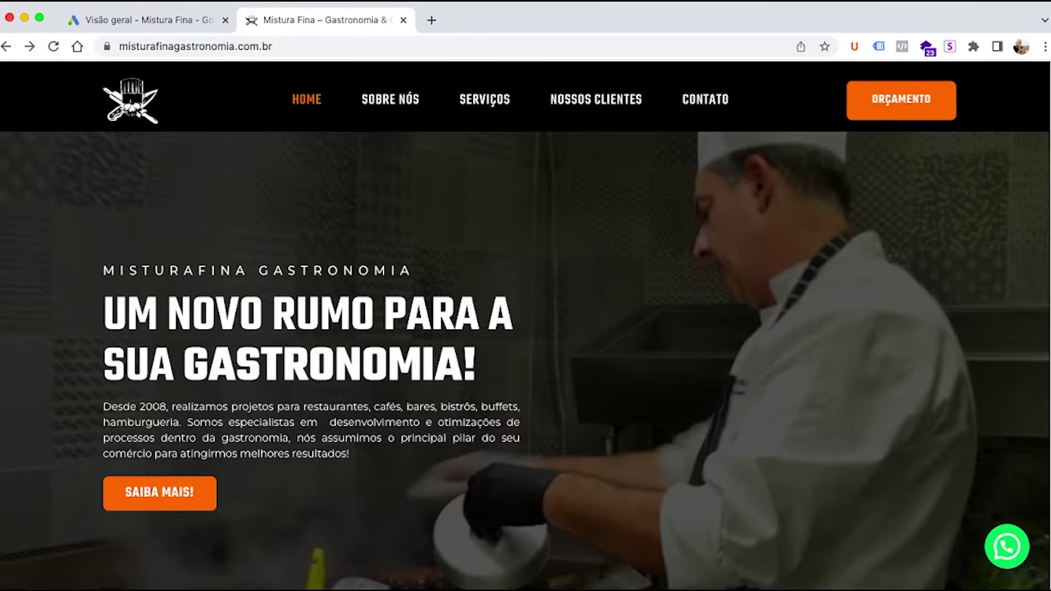
scroll(525, 361, down, 10)
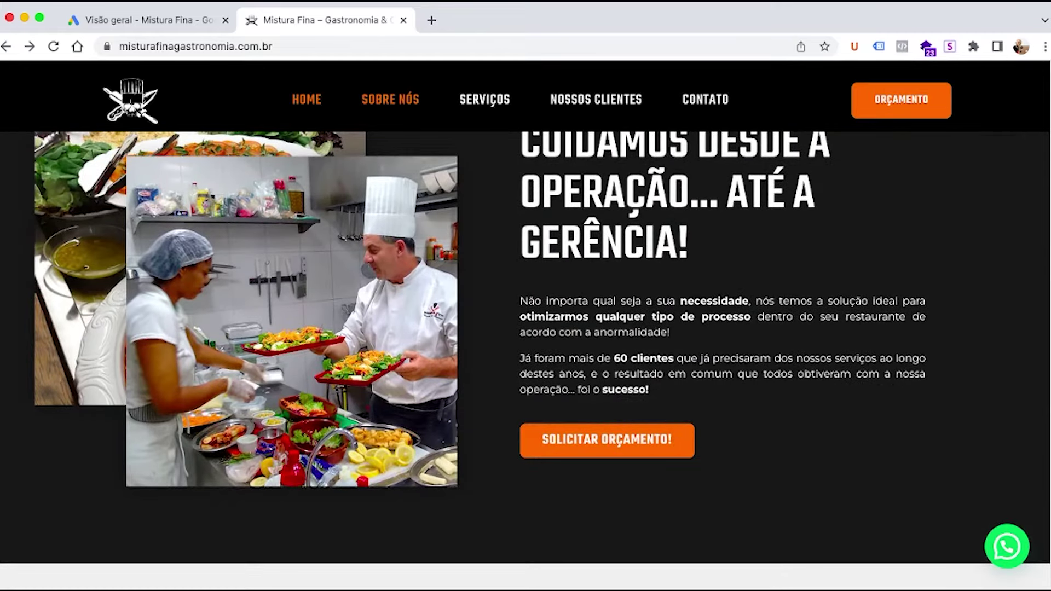
Step: Review the three service cards in the website's "Nossos Serviços" section
scroll(524, 362, down, 5)
scroll(525, 361, down, 5)
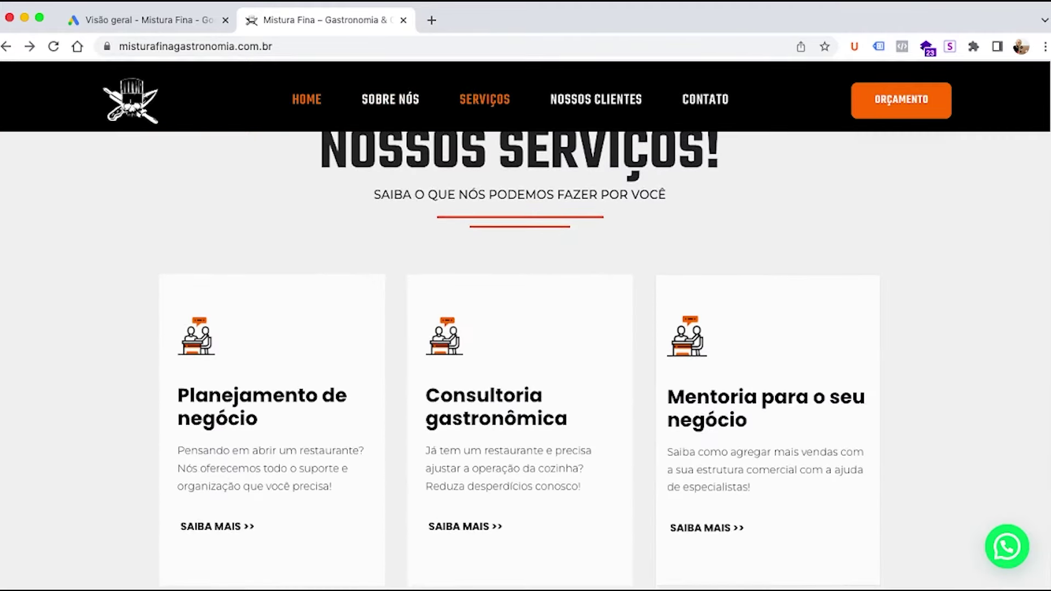
scroll(525, 362, down, 3)
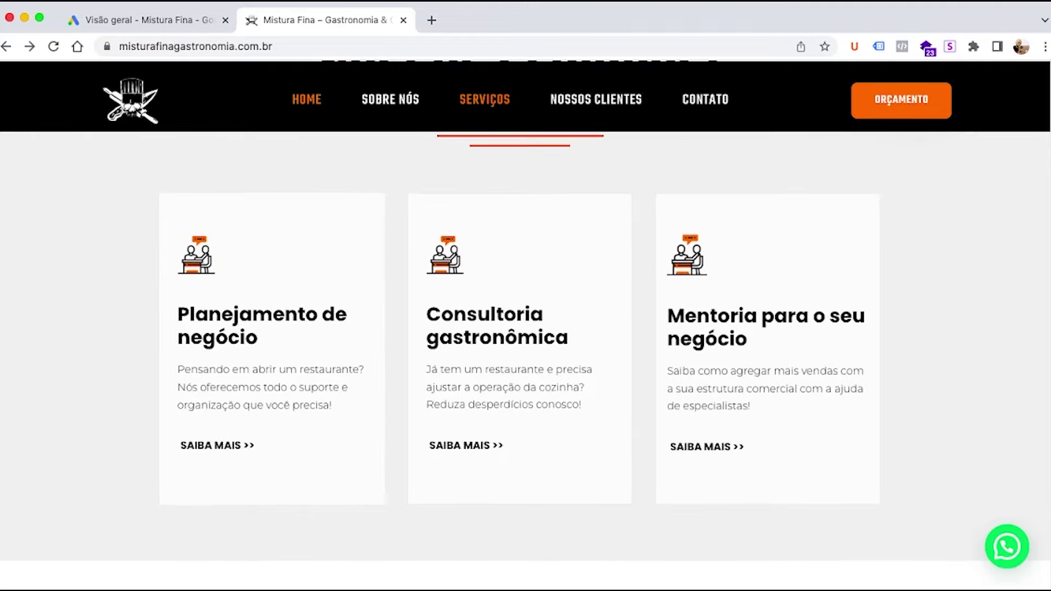
Step: Look through the full photo gallery of completed projects in the website's "Projetos incríveis que já realizamos" section
scroll(525, 362, down, 4)
scroll(525, 361, down, 4)
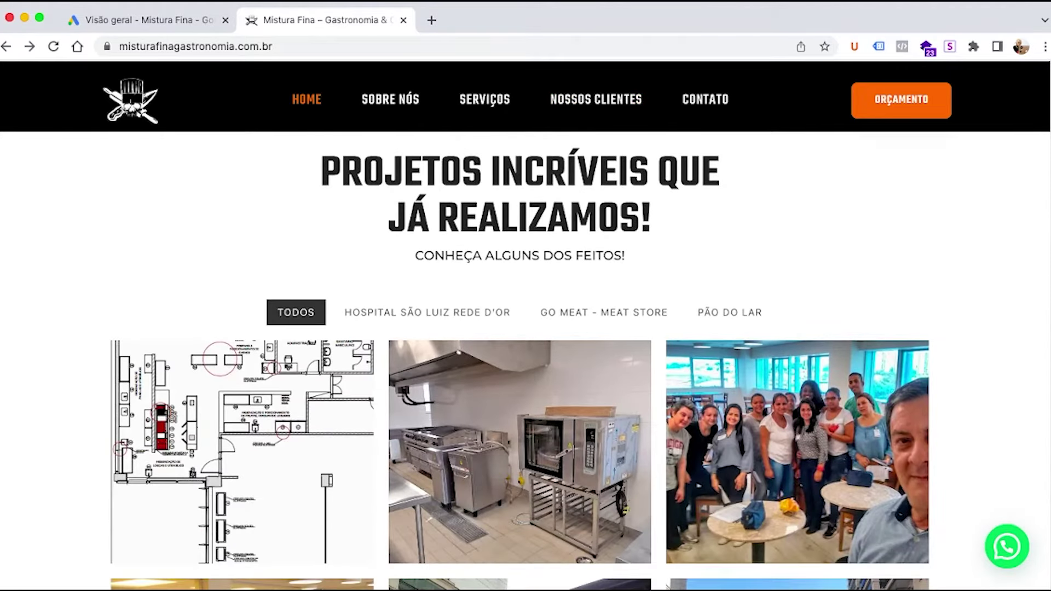
scroll(520, 329, down, 3)
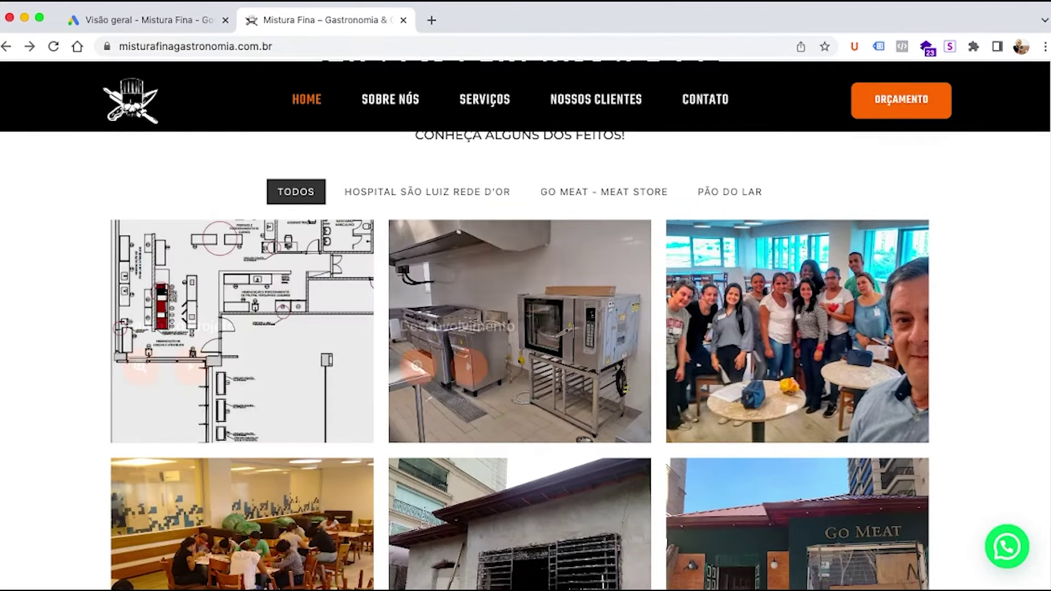
scroll(520, 329, down, 3)
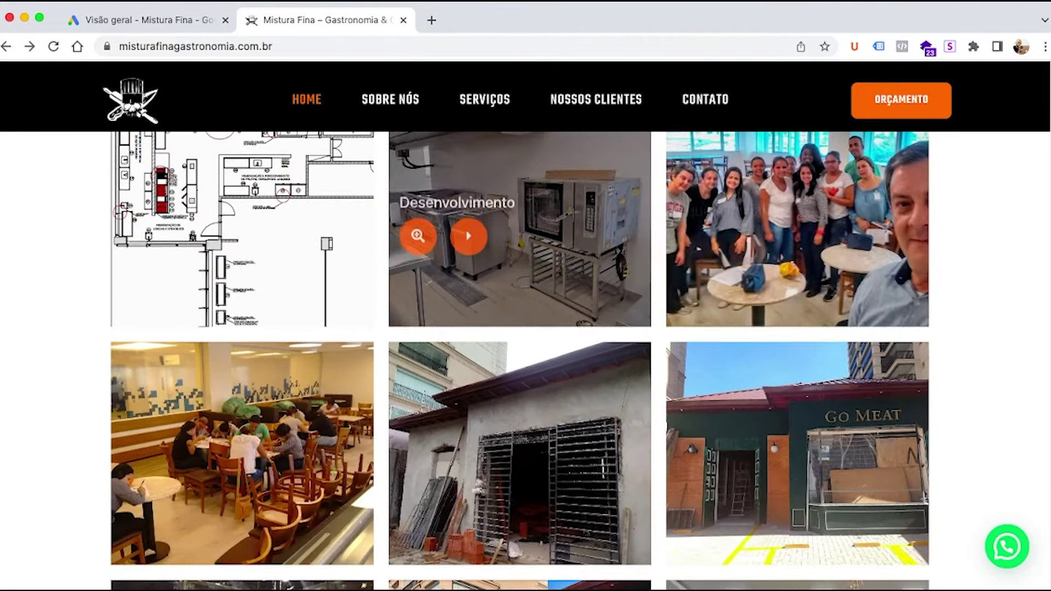
scroll(520, 247, down, 3)
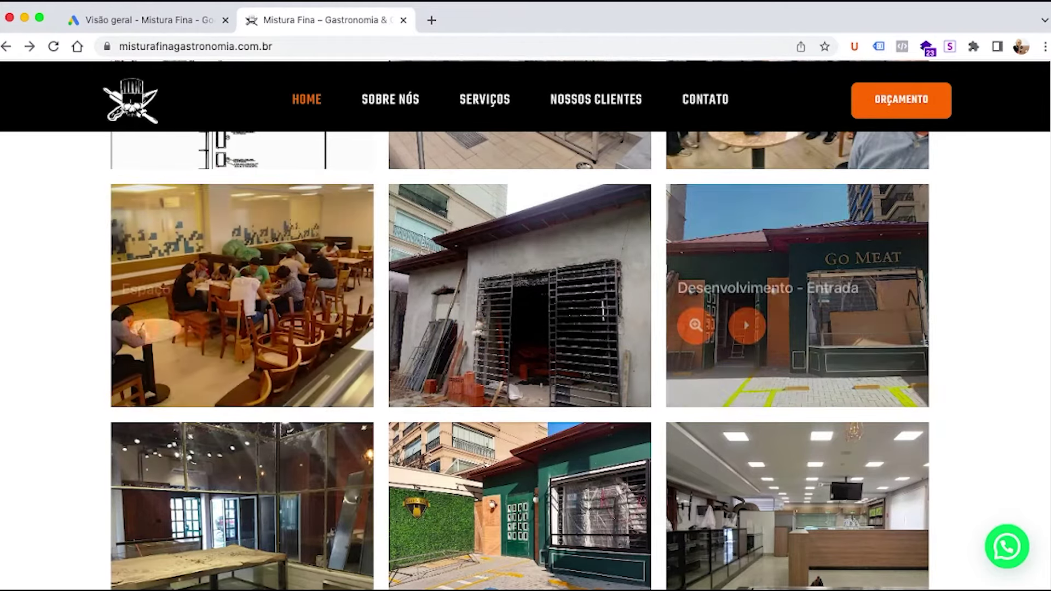
scroll(795, 247, down, 3)
scroll(521, 383, down, 2)
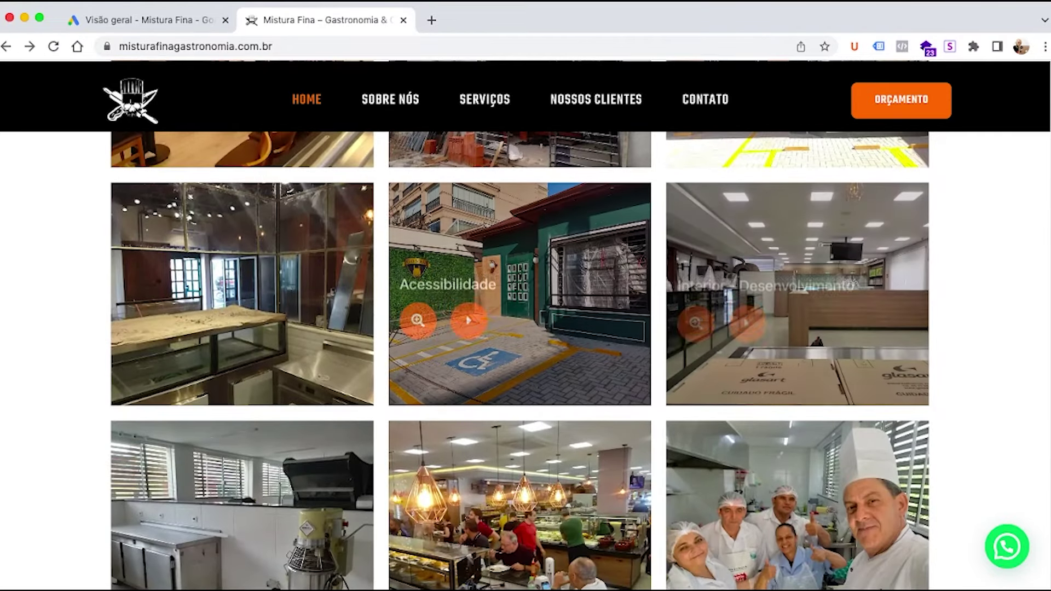
scroll(658, 384, down, 2)
scroll(712, 438, down, 2)
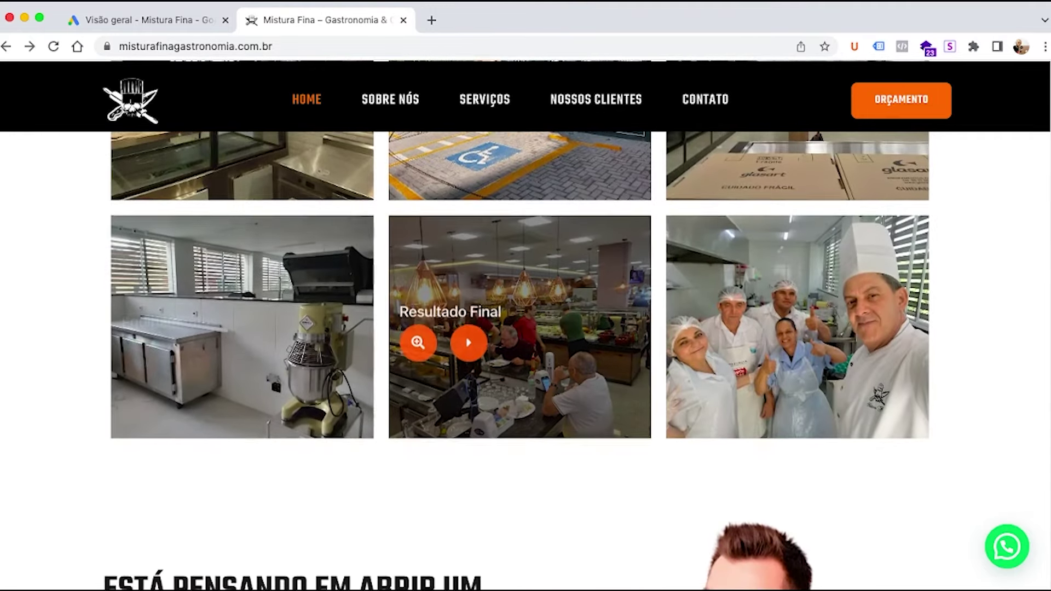
Step: Examine the restaurant-opening topics, the contact form and the footer, and return to the Home section
scroll(520, 328, down, 6)
scroll(520, 328, down, 1)
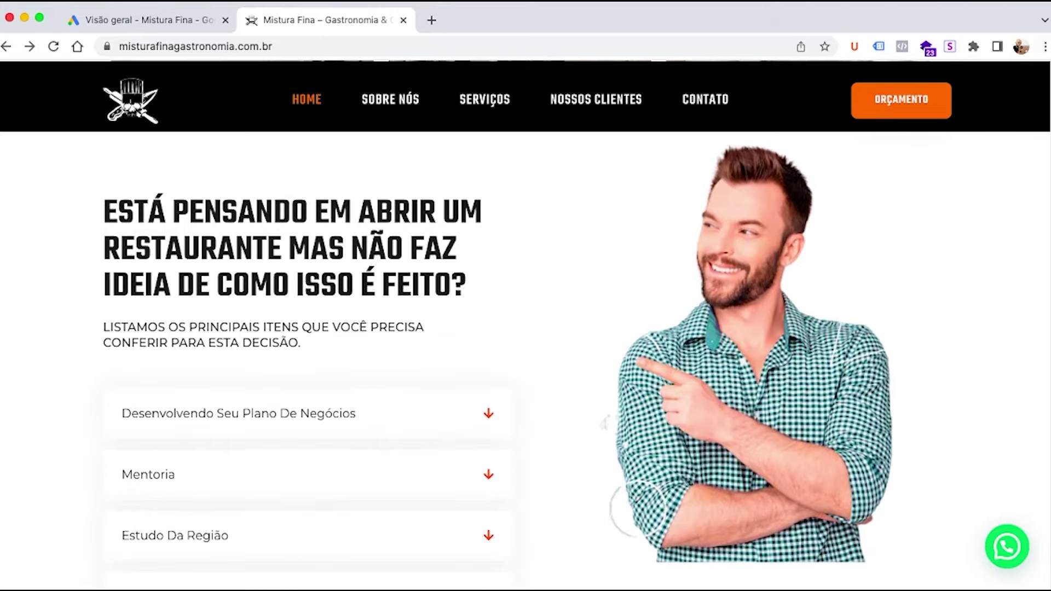
scroll(520, 328, down, 5)
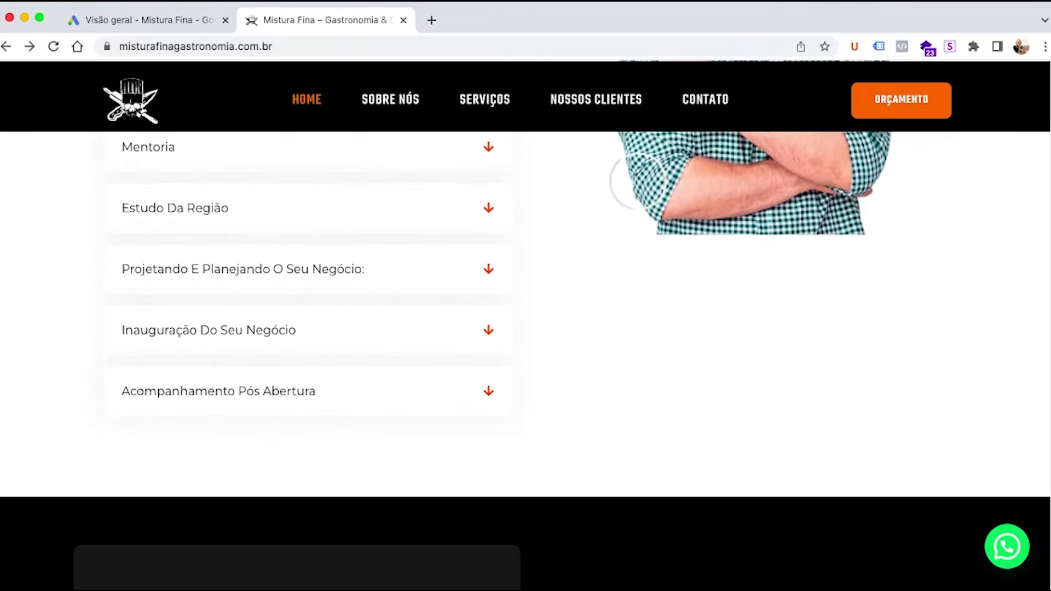
scroll(520, 329, down, 7)
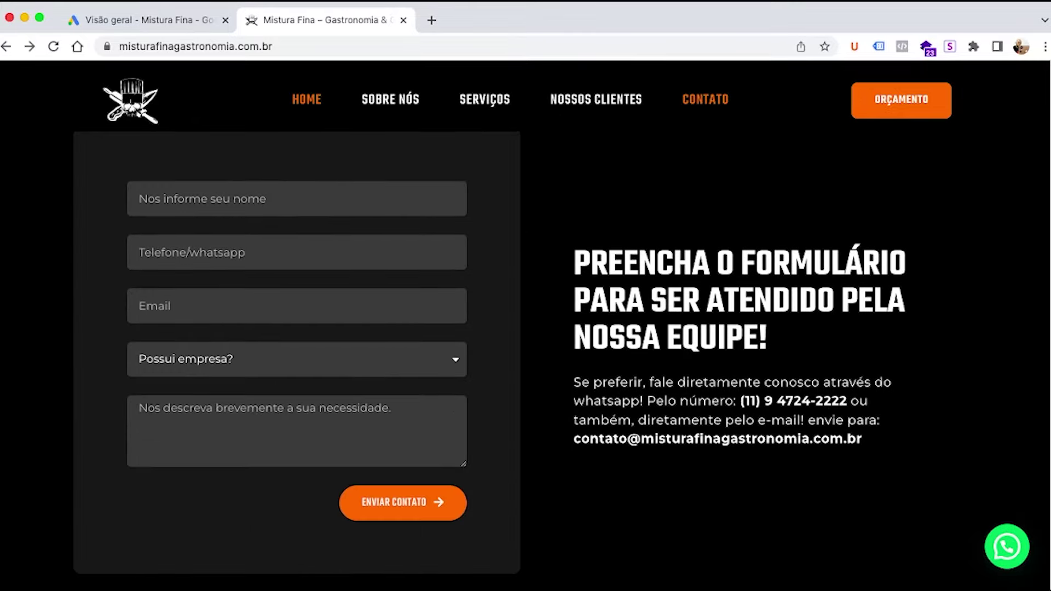
scroll(526, 329, down, 5)
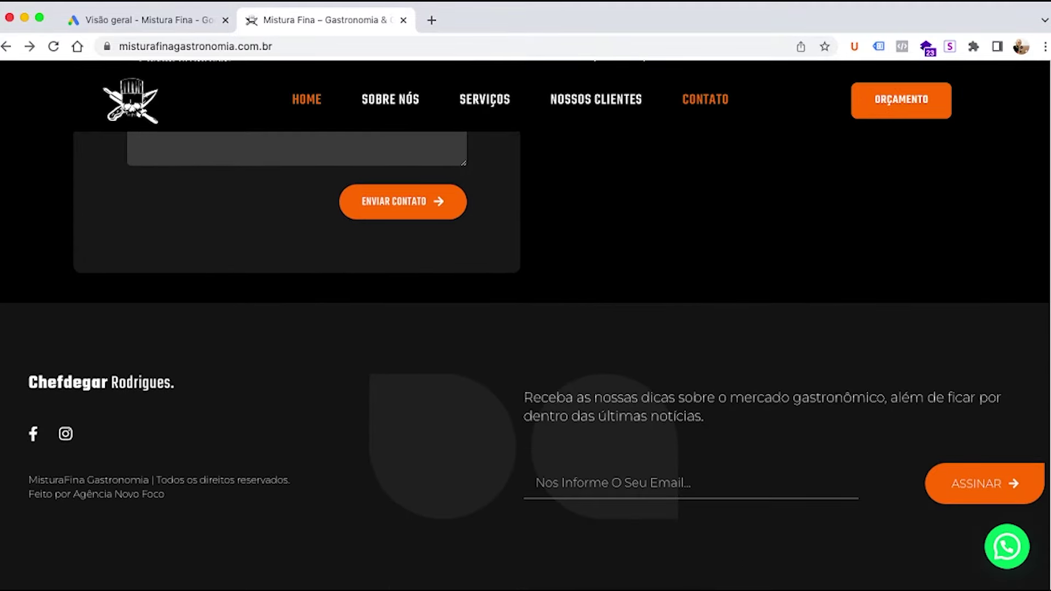
scroll(526, 329, up, 6)
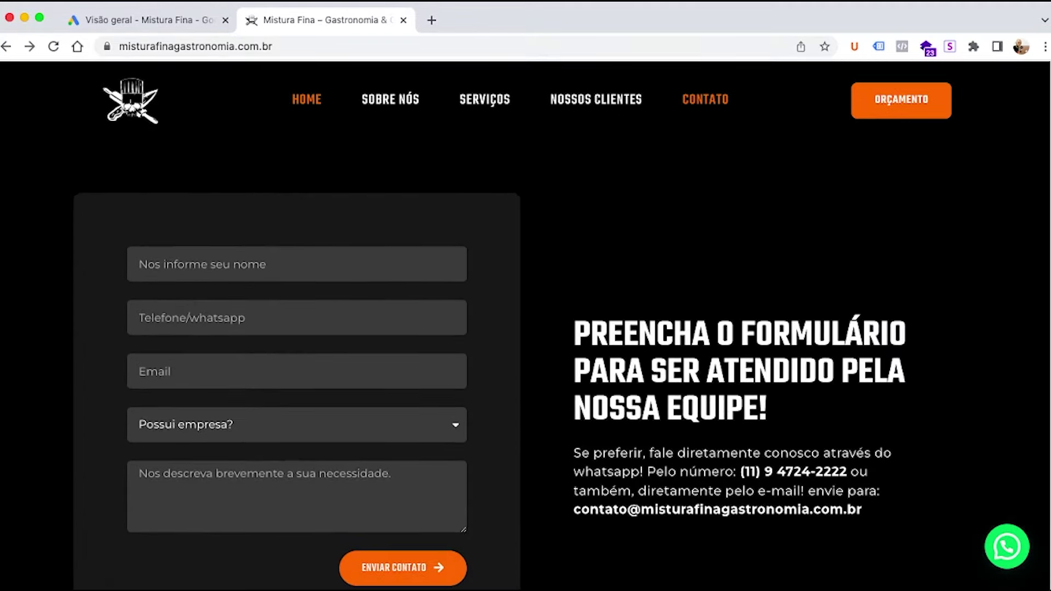
scroll(526, 329, down, 3)
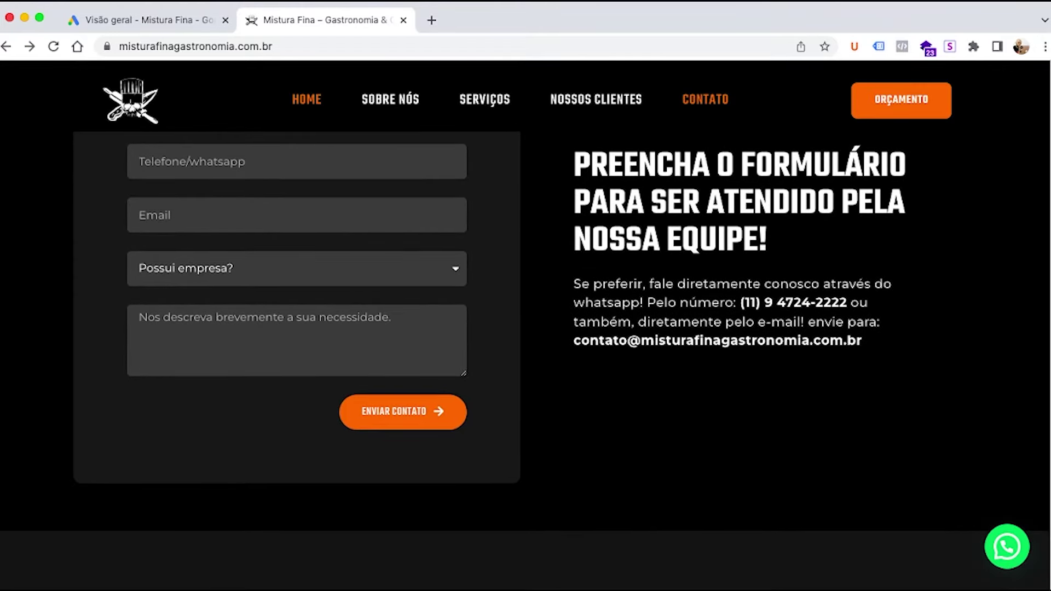
click(307, 100)
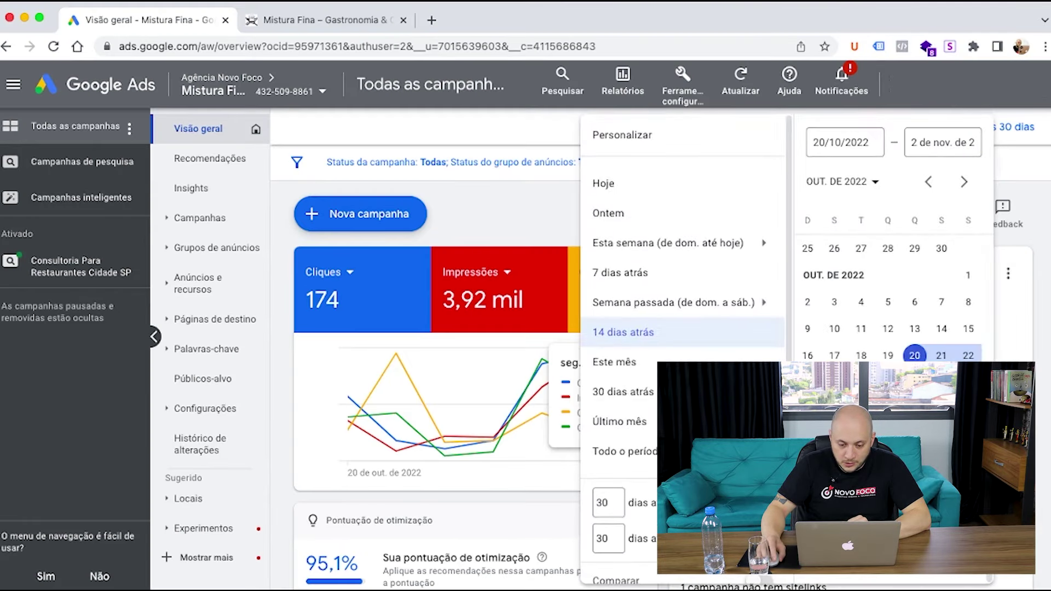
Step: Dismiss the date range choices in Google Ads and open the account's Recommendations to read the sitelinks suggestion
key(Escape)
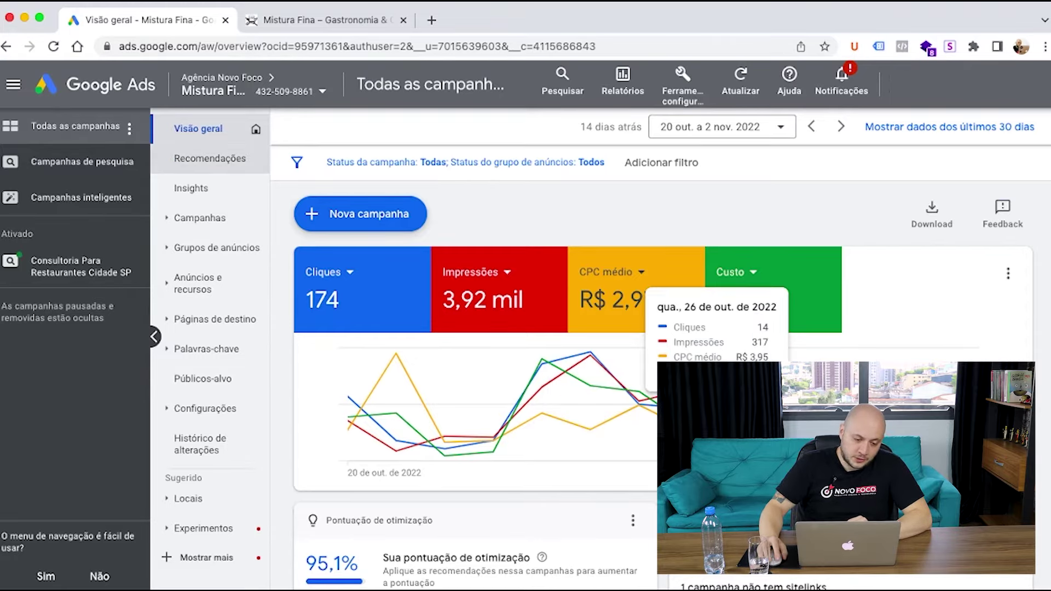
click(210, 158)
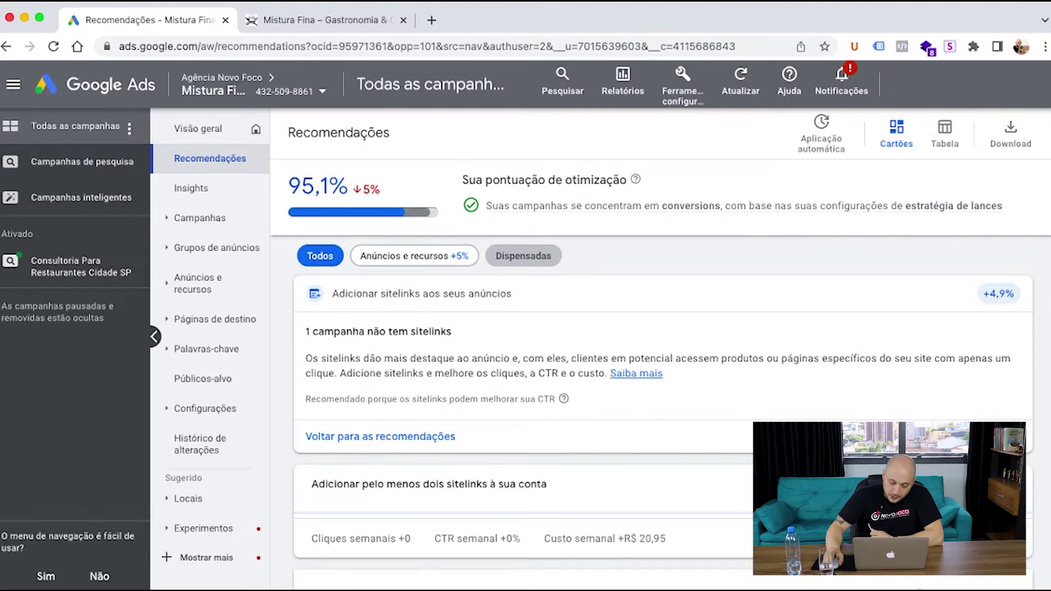
scroll(657, 356, down, 1)
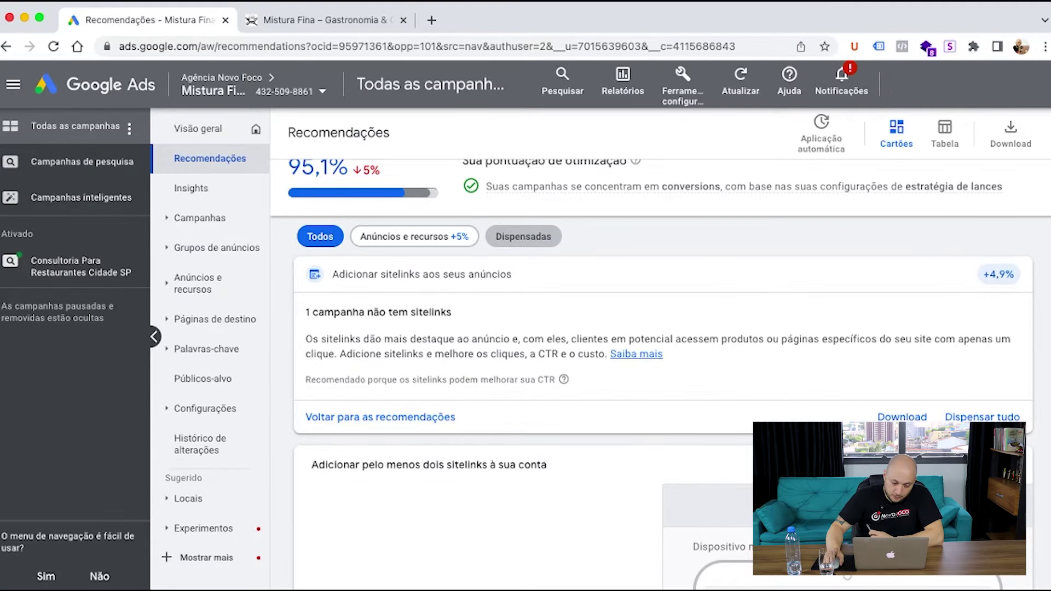
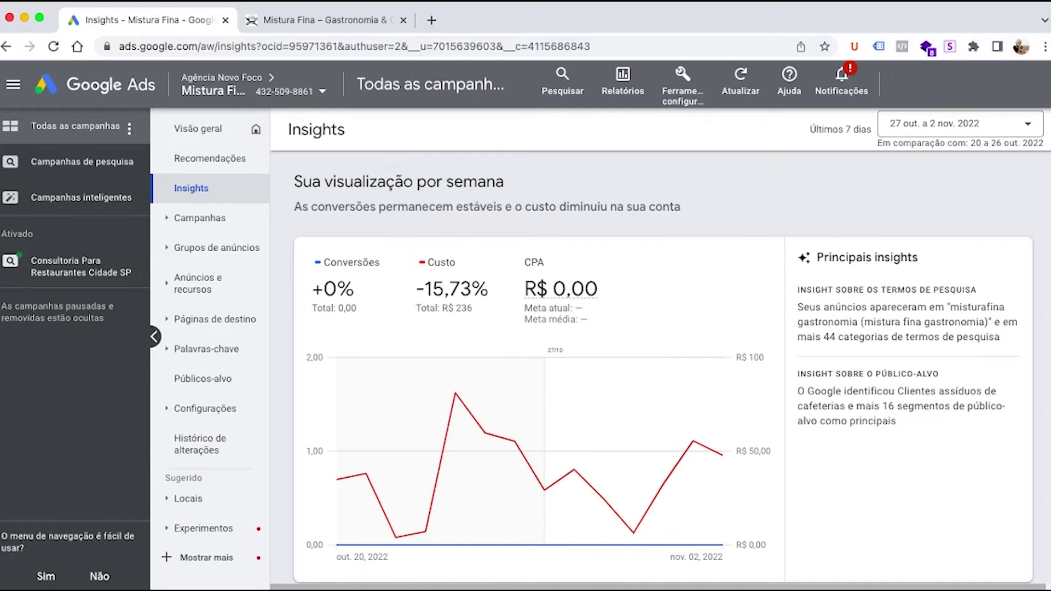
Step: Examine the account's Insights, covering the weekly conversions and cost chart, the main insights and the search term categories
scroll(664, 373, down, 1)
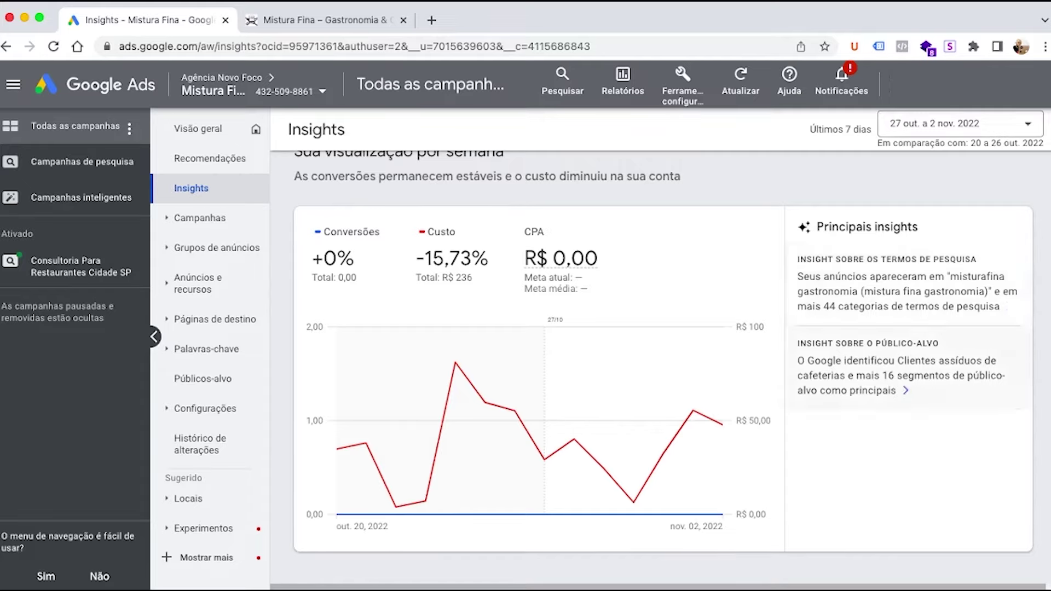
scroll(663, 350, down, 1)
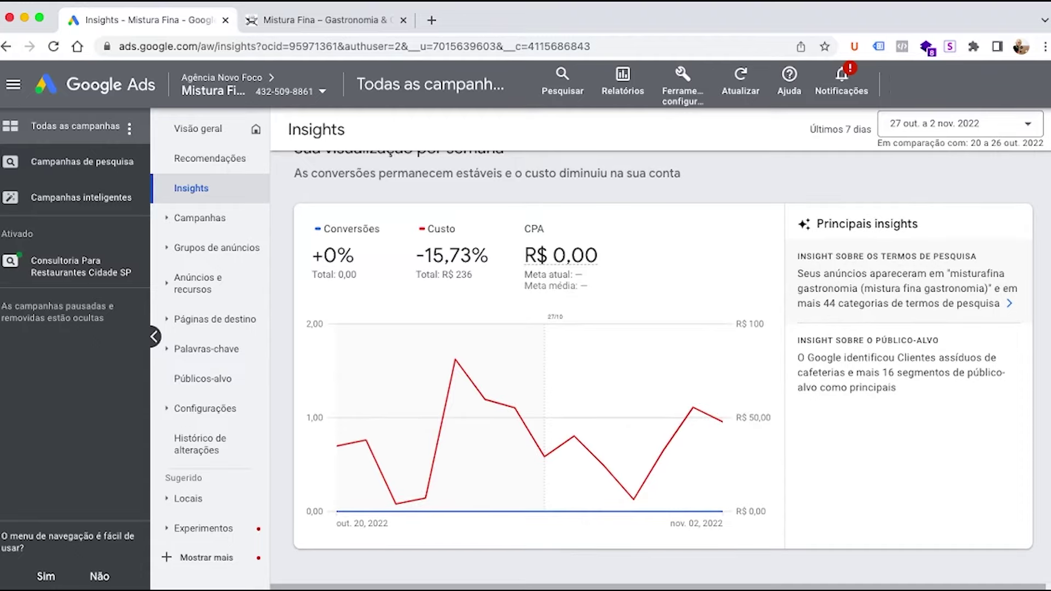
scroll(663, 350, down, 1)
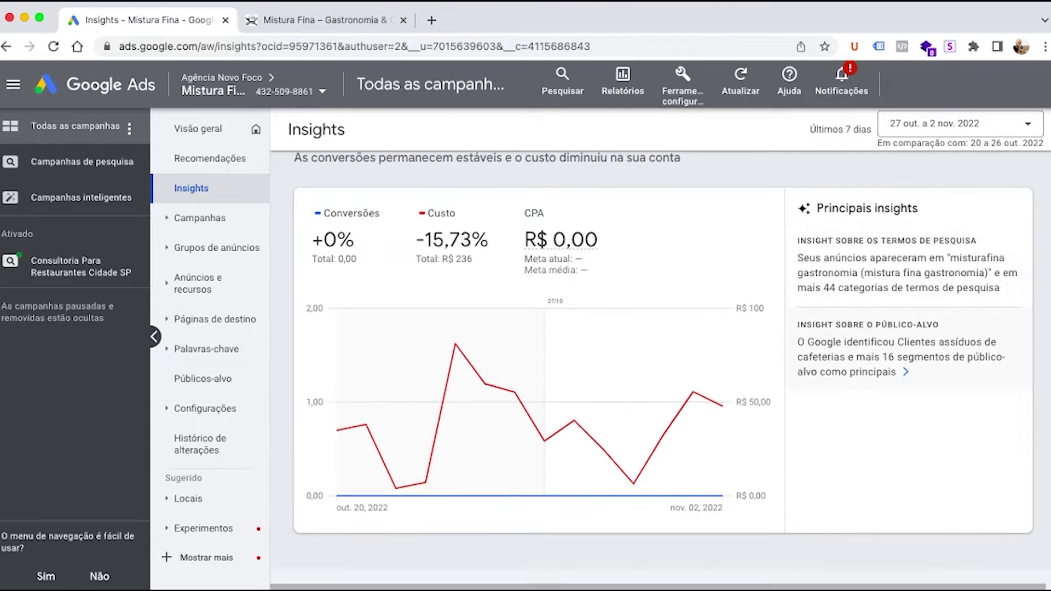
scroll(662, 350, down, 6)
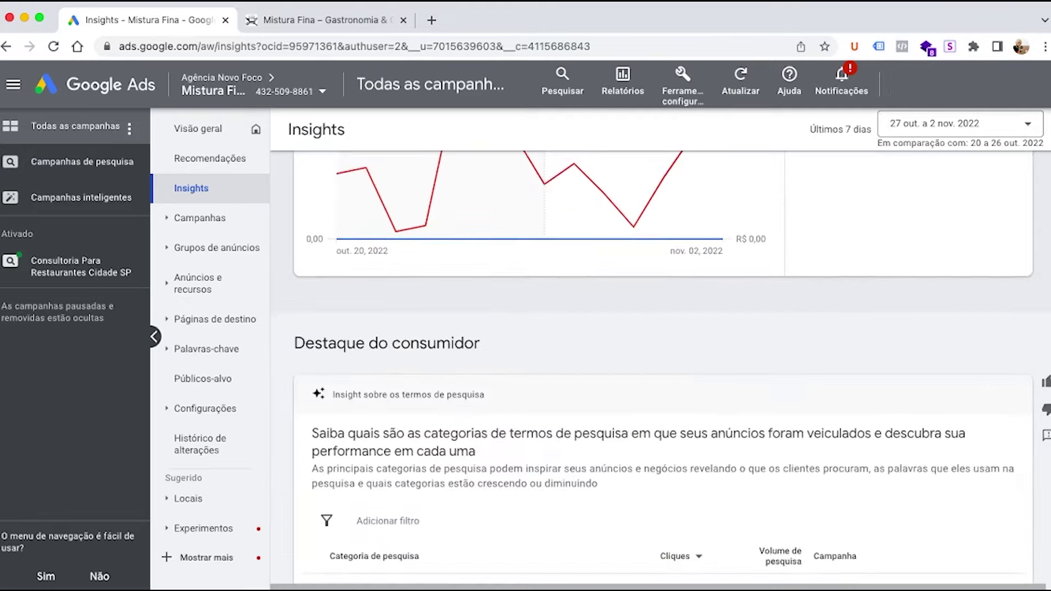
scroll(662, 350, down, 2)
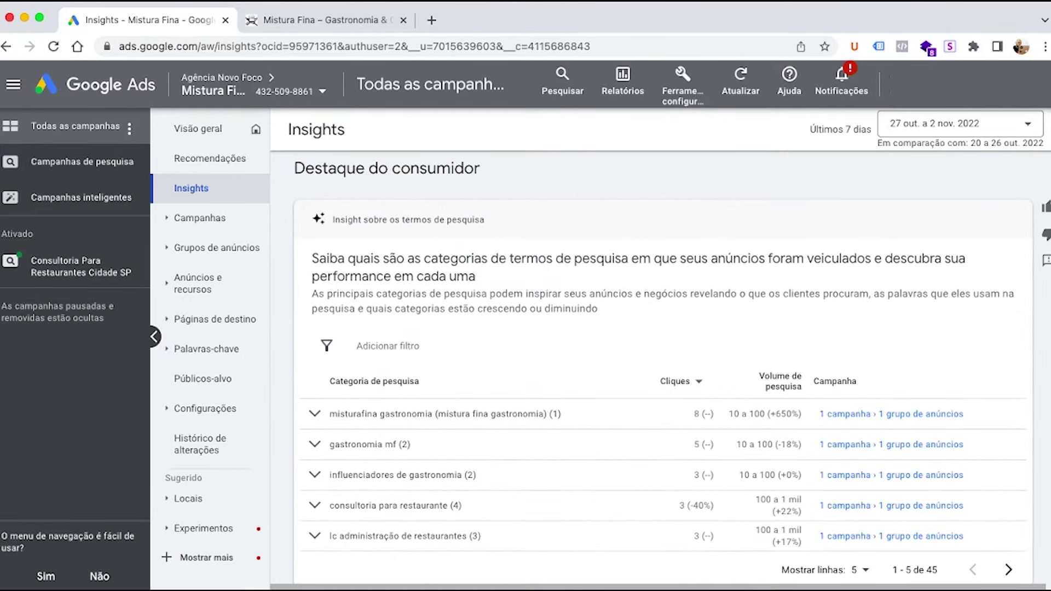
scroll(663, 372, down, 1)
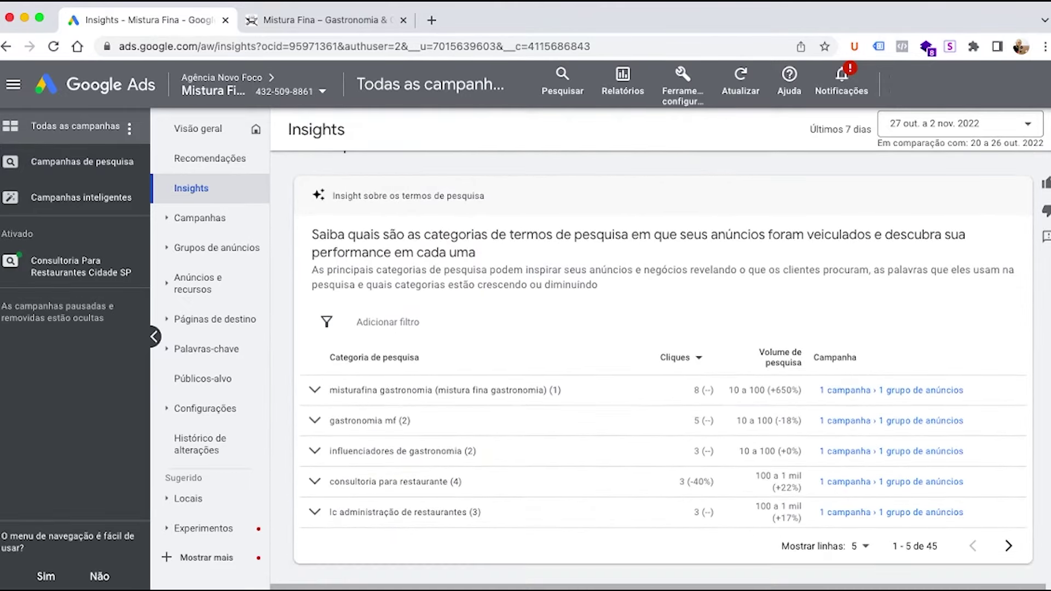
scroll(662, 431, down, 1)
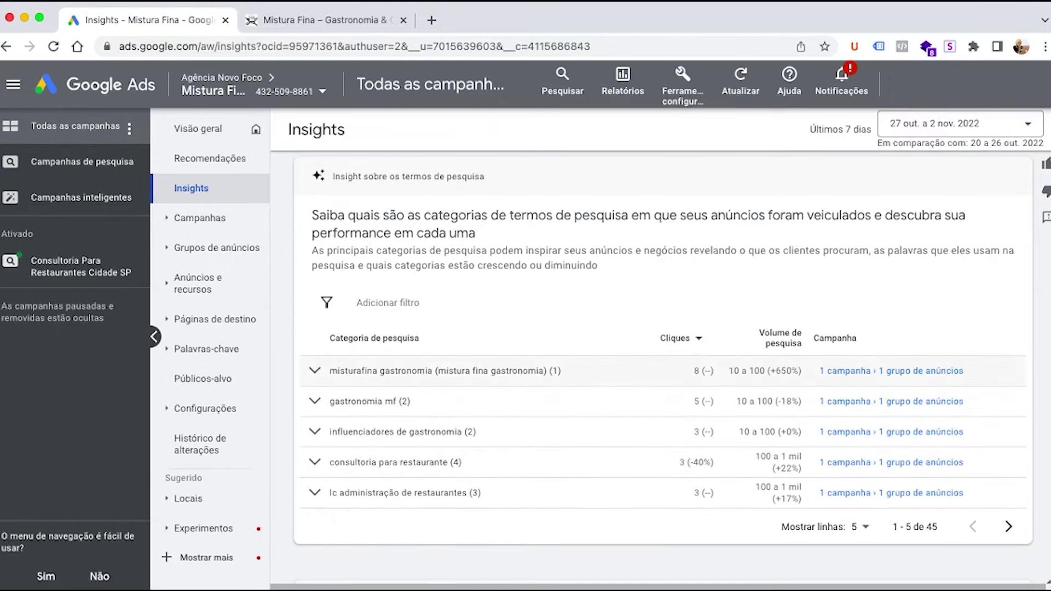
Step: Examine the search terms grouped under the "consultoria para restaurante" category and the clicks by audience segment
scroll(662, 372, down, 1)
click(315, 460)
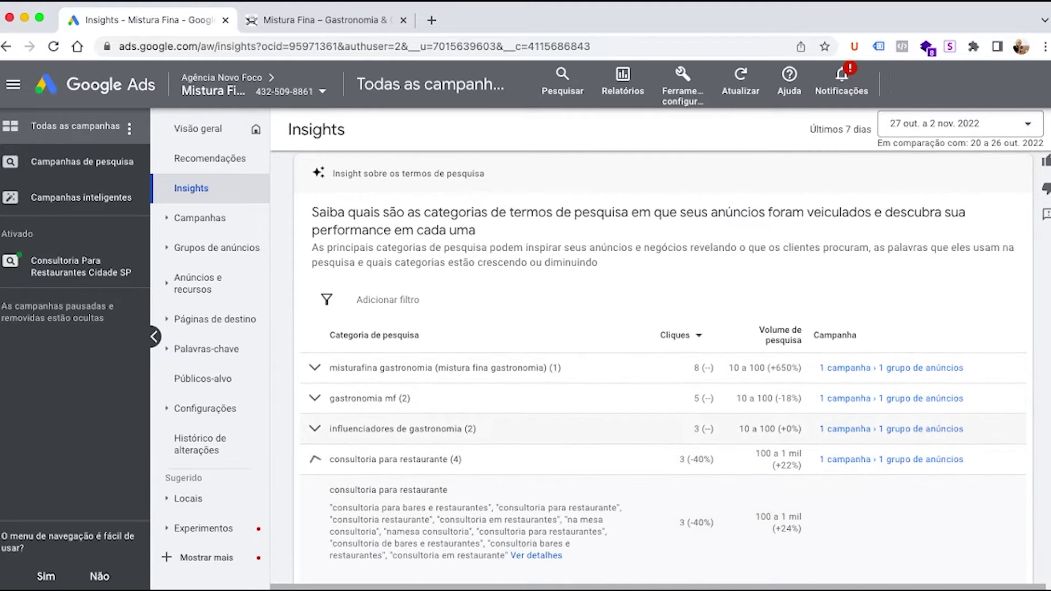
scroll(314, 457, down, 3)
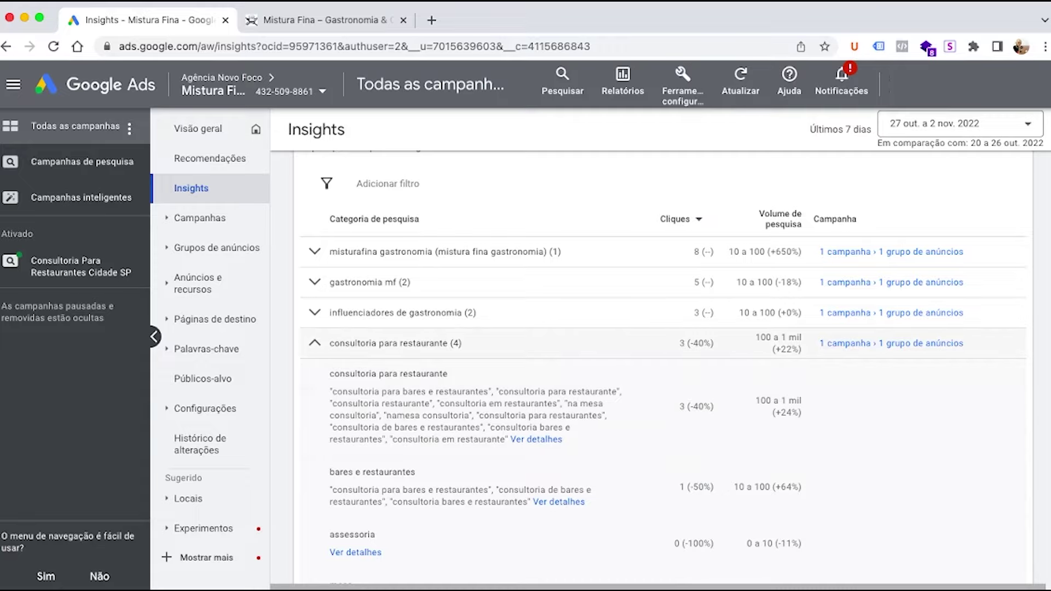
click(314, 343)
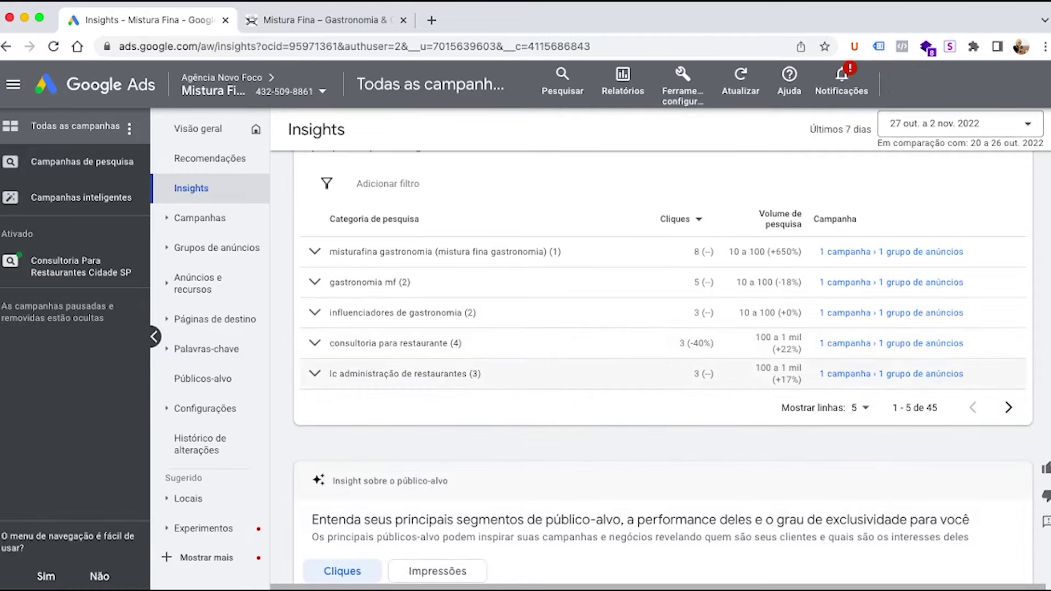
scroll(657, 340, down, 2)
scroll(657, 351, down, 4)
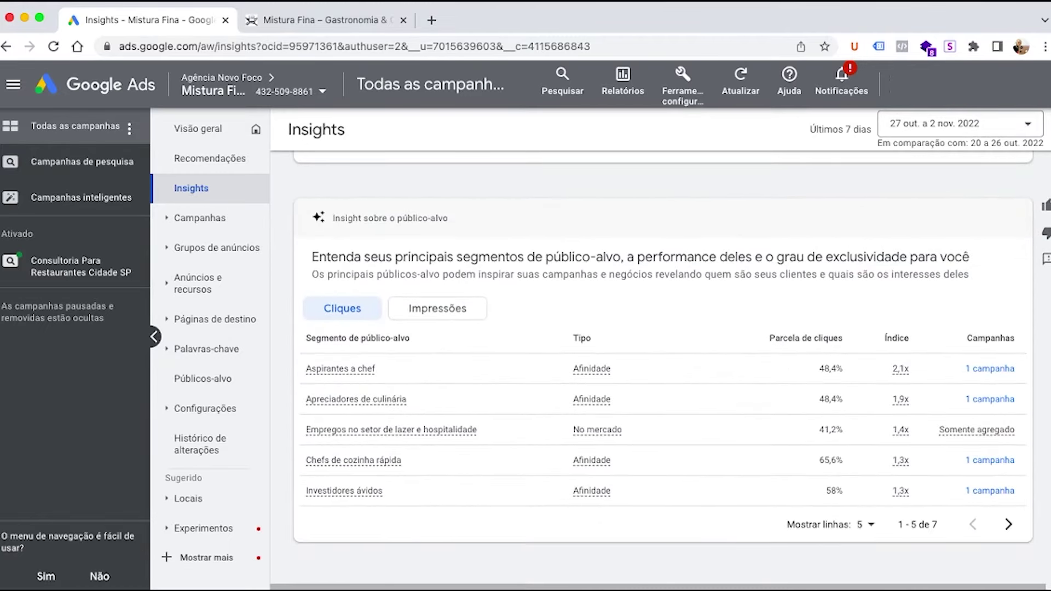
scroll(657, 350, up, 6)
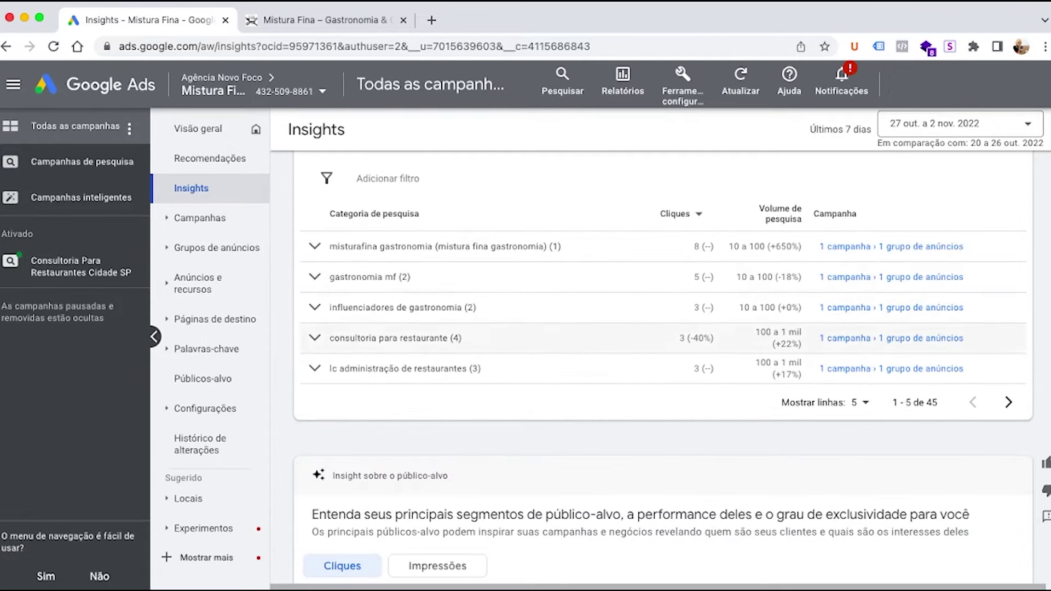
Step: Inspect the detailed search terms of the "consultoria para restaurante" category, including the "bares e restaurantes" subcategory, and close the details
click(315, 338)
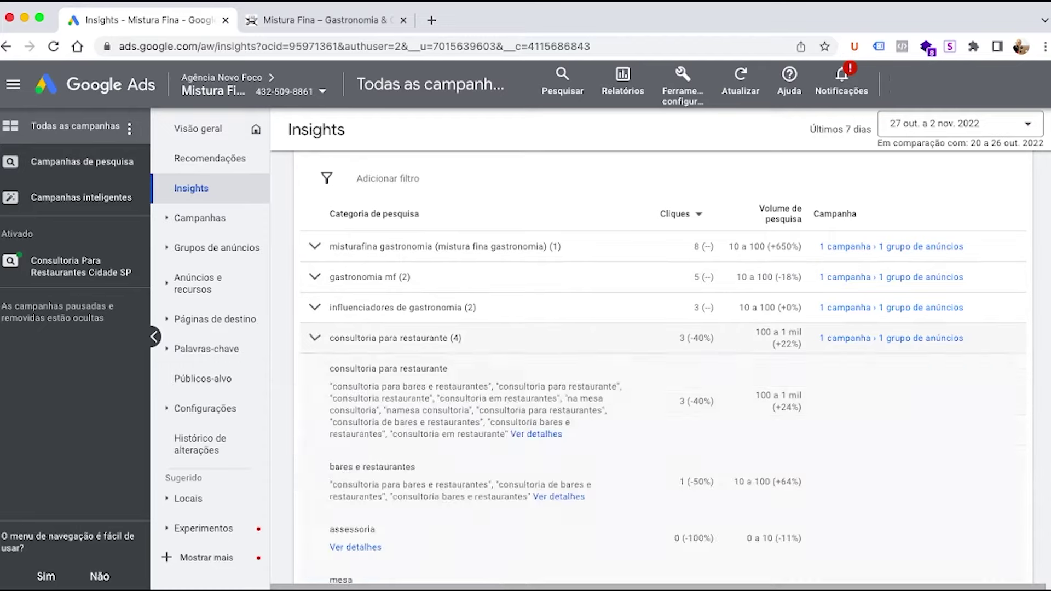
click(536, 434)
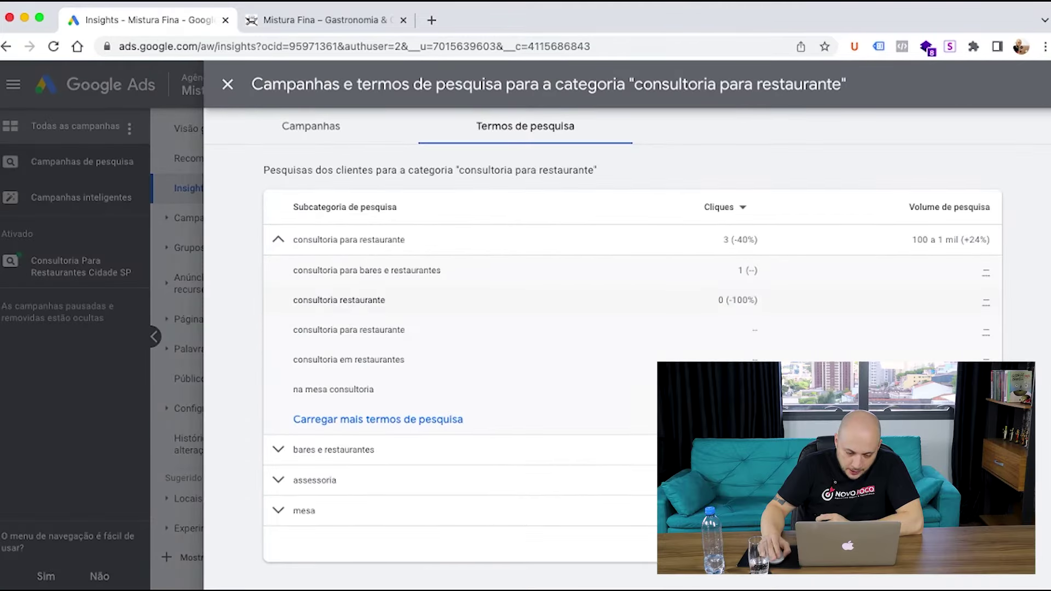
click(334, 449)
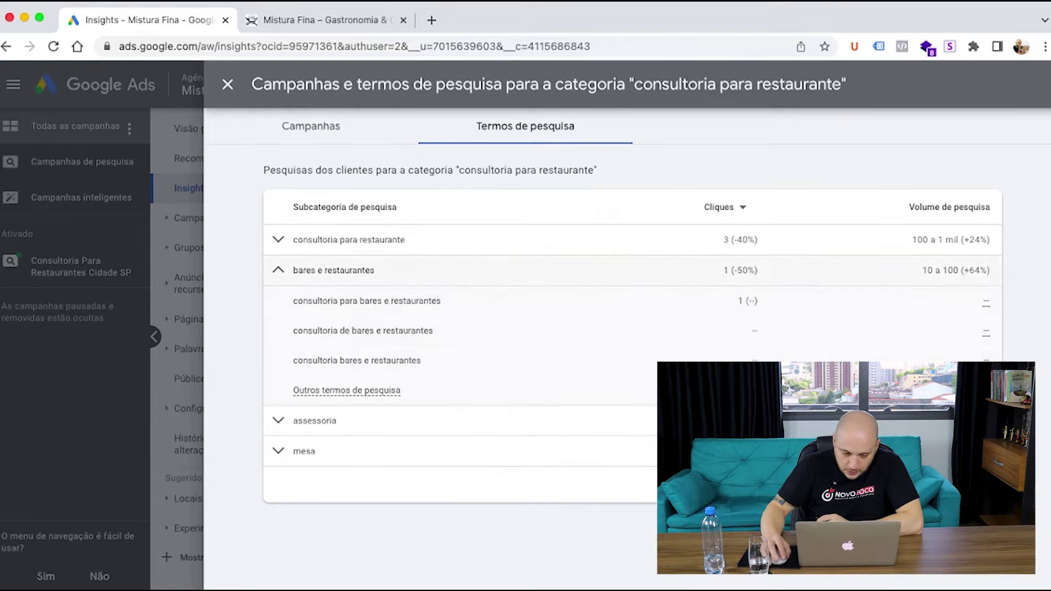
click(333, 271)
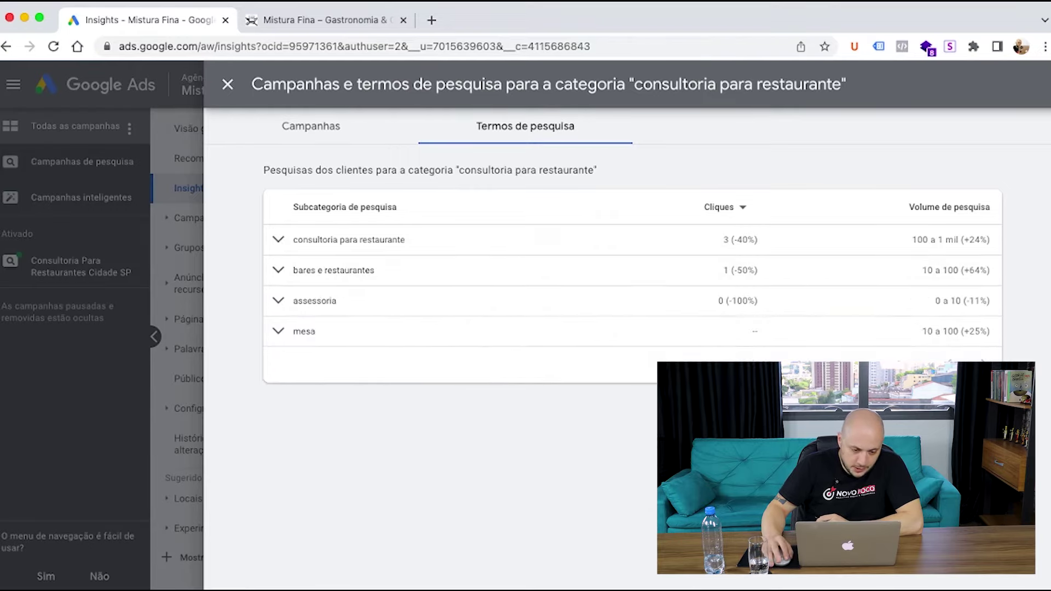
click(227, 84)
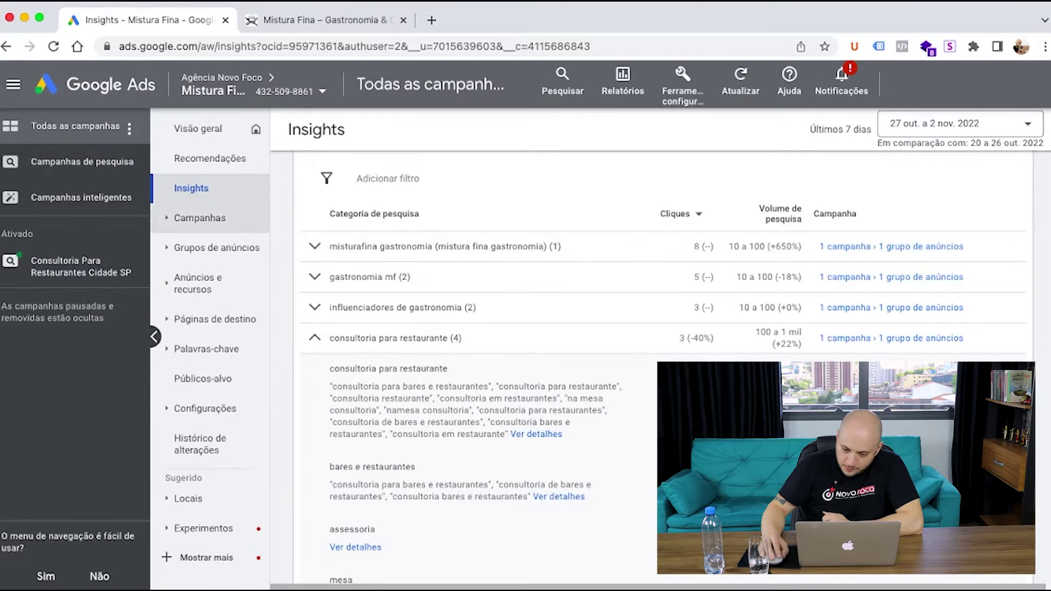
Step: Read the audience insight listing the main audience segments and their types by clicks
scroll(547, 307, down, 5)
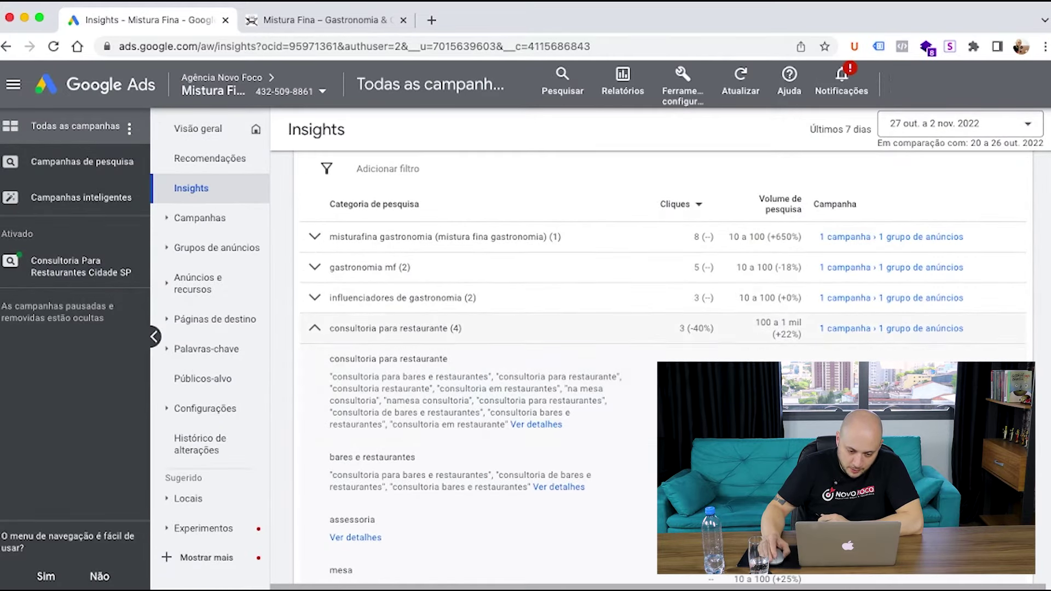
scroll(547, 328, down, 5)
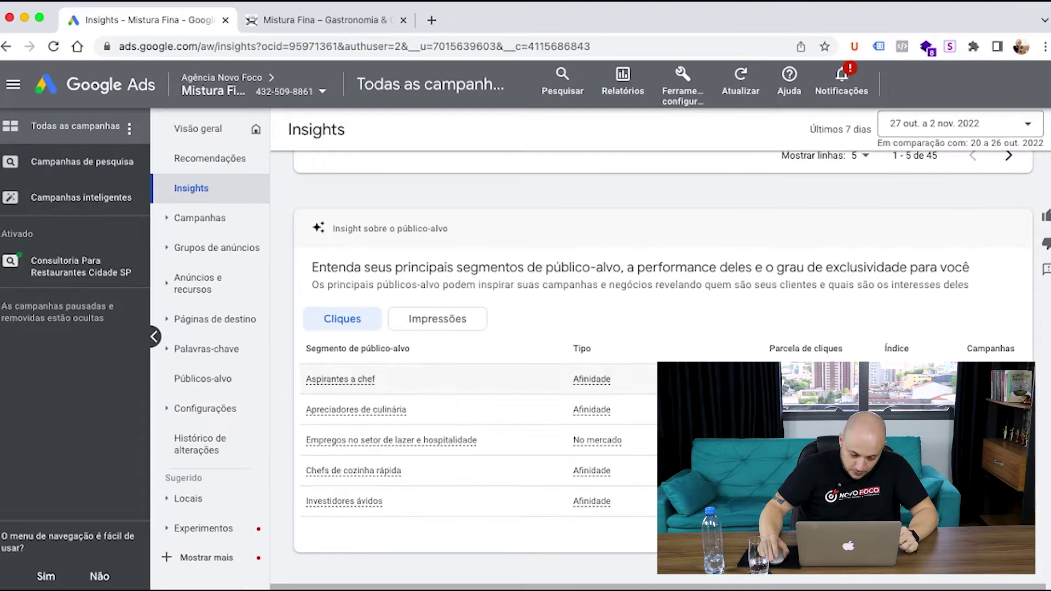
scroll(528, 359, down, 1)
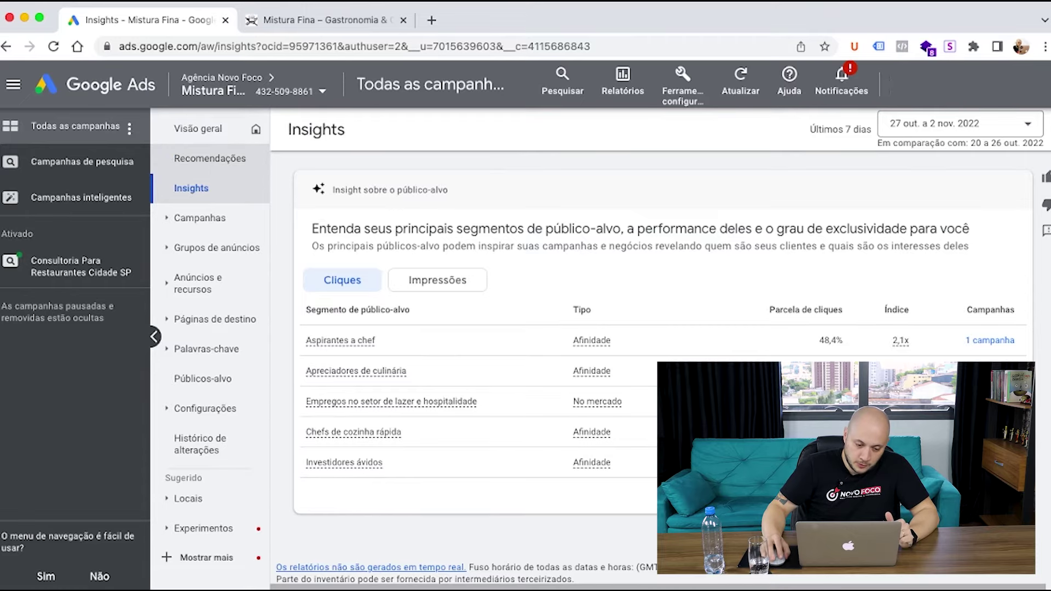
Step: Go to the ads of the "Consultoria Para Restaurantes Cidade SP" campaign and open its responsive search ad for editing
click(200, 218)
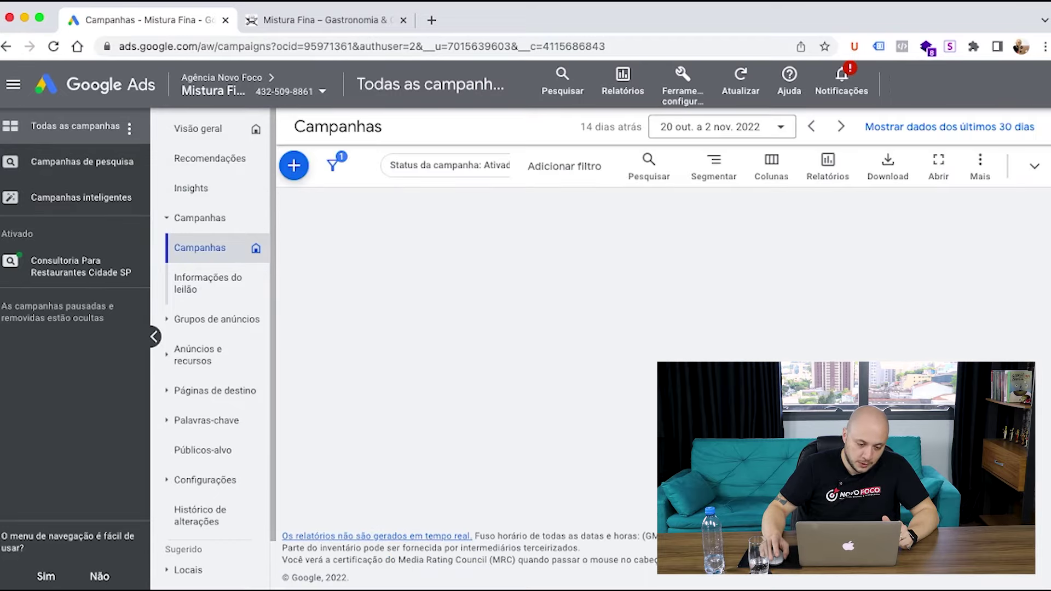
click(81, 267)
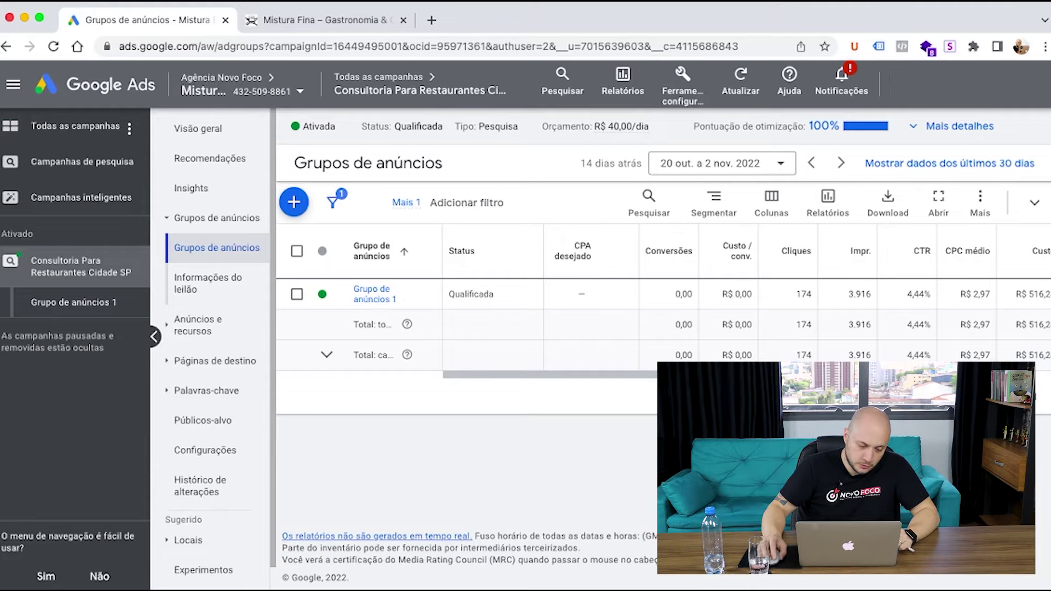
click(194, 325)
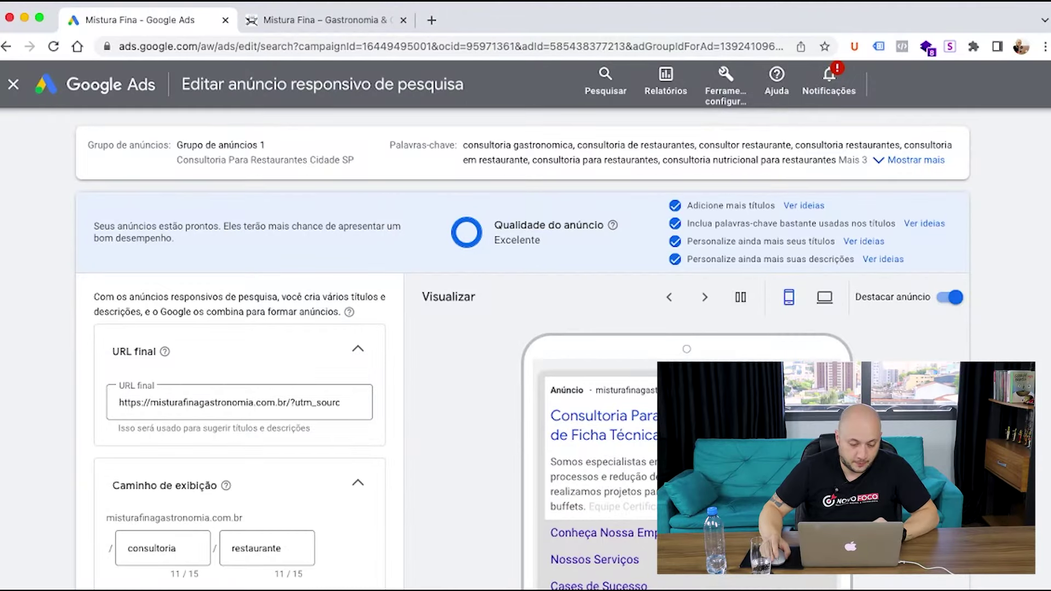
Step: Review the ad's final URL, display path and headlines, and check them against the Mistura Fina website's home page
scroll(526, 350, down, 5)
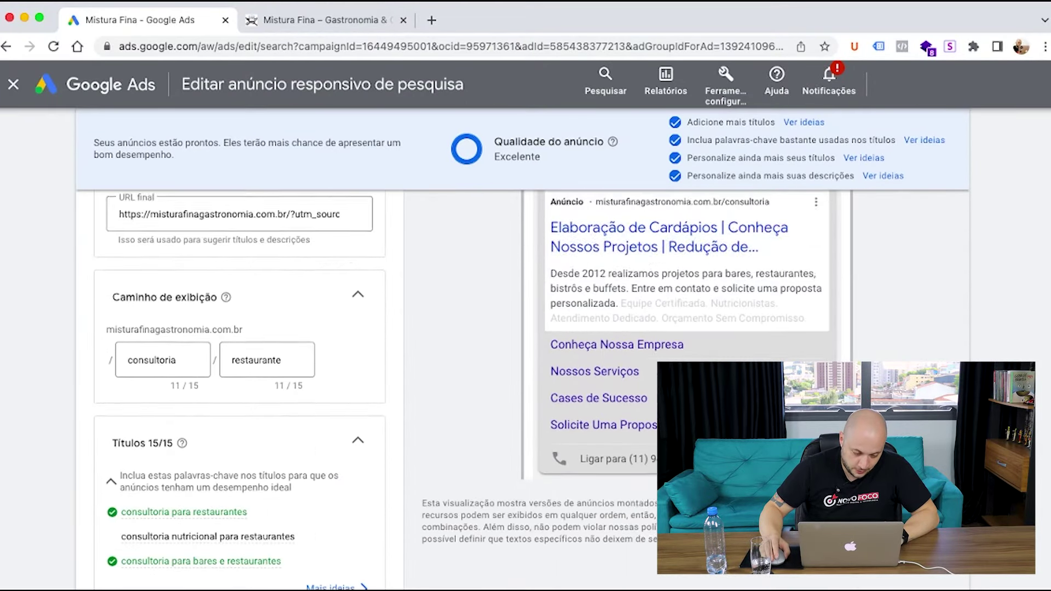
scroll(526, 350, down, 5)
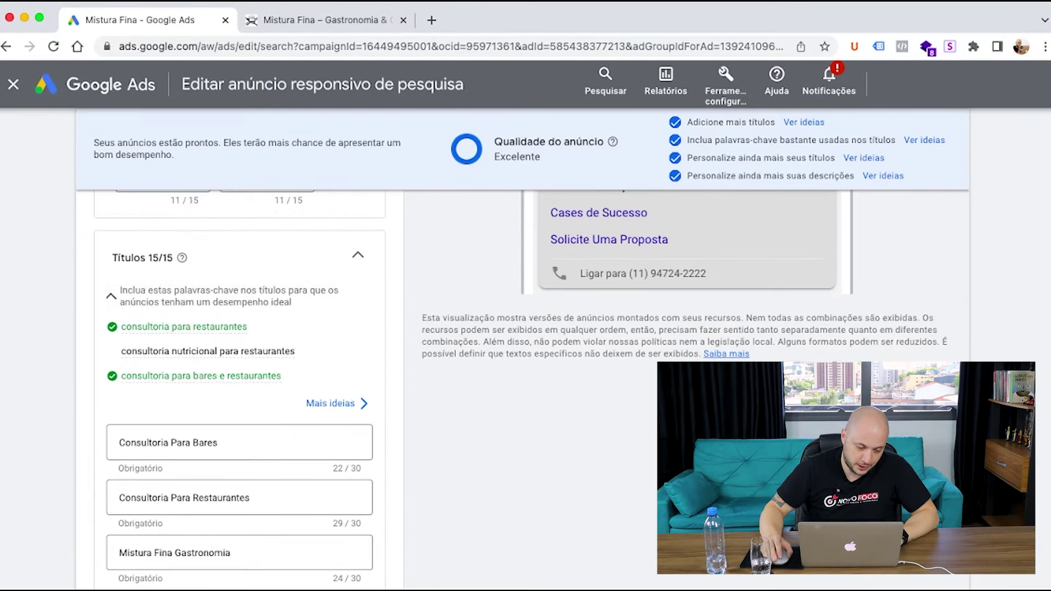
scroll(526, 383, down, 2)
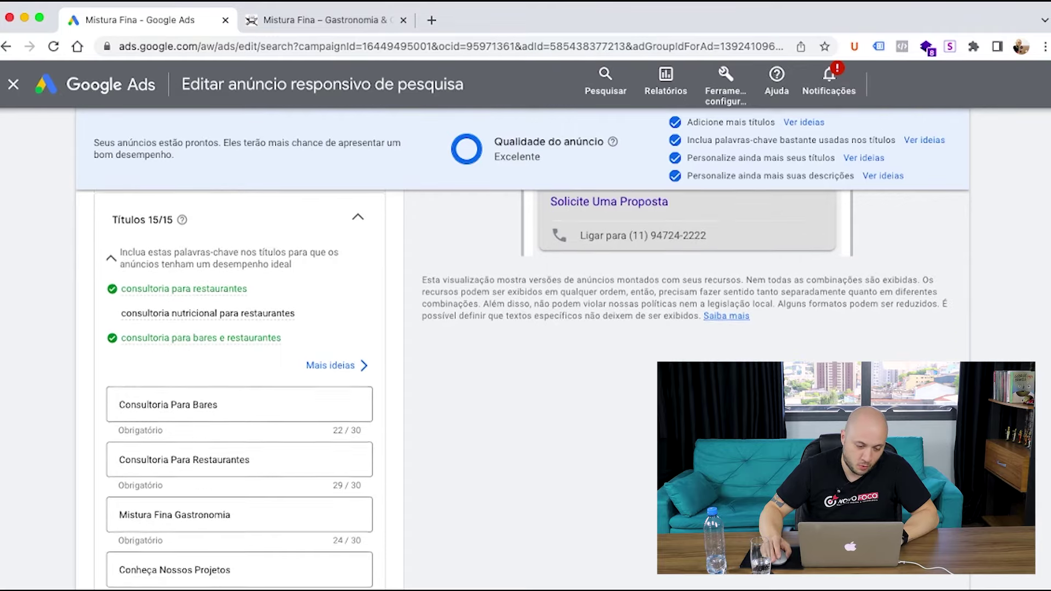
scroll(241, 384, down, 1)
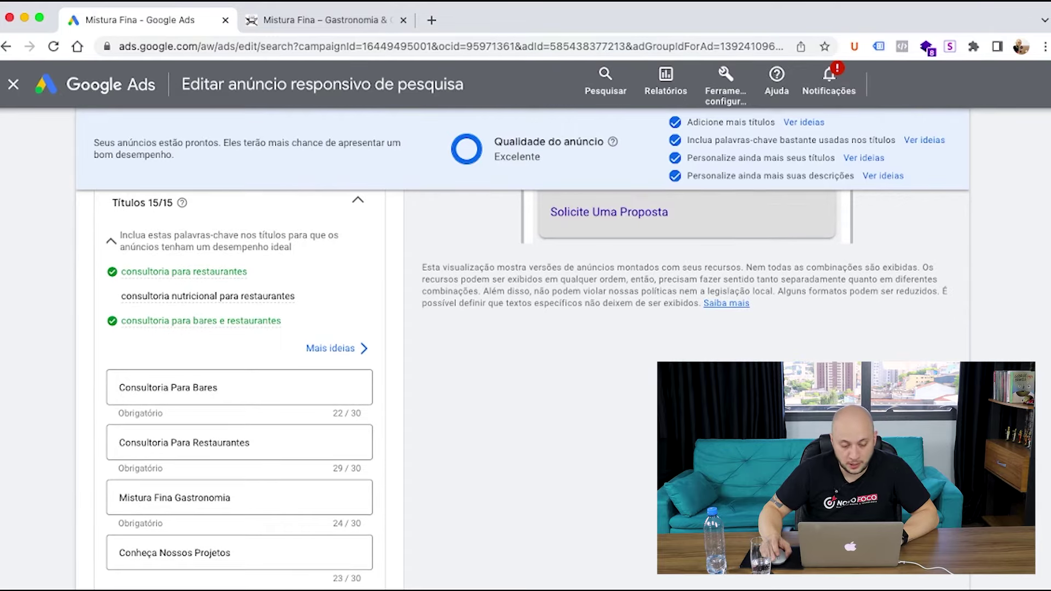
scroll(240, 328, down, 8)
scroll(241, 383, down, 4)
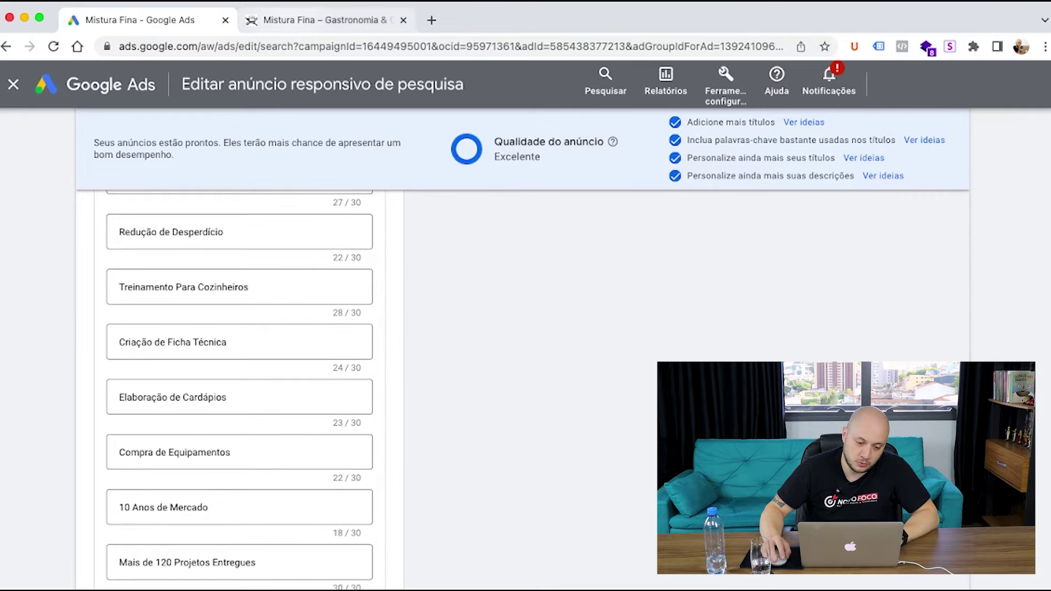
key(ctrl+Tab)
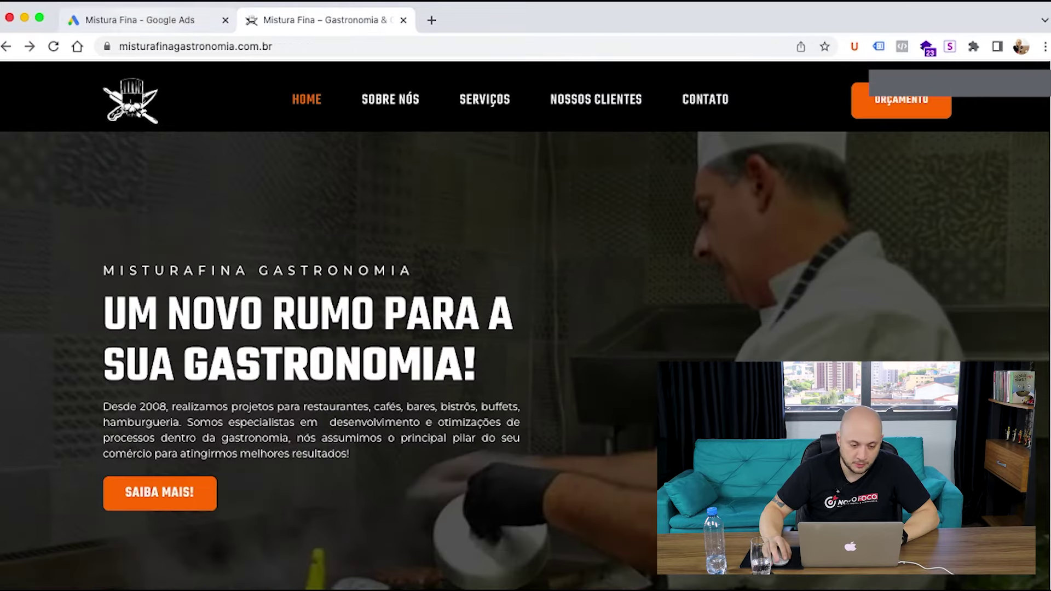
key(ctrl+Tab)
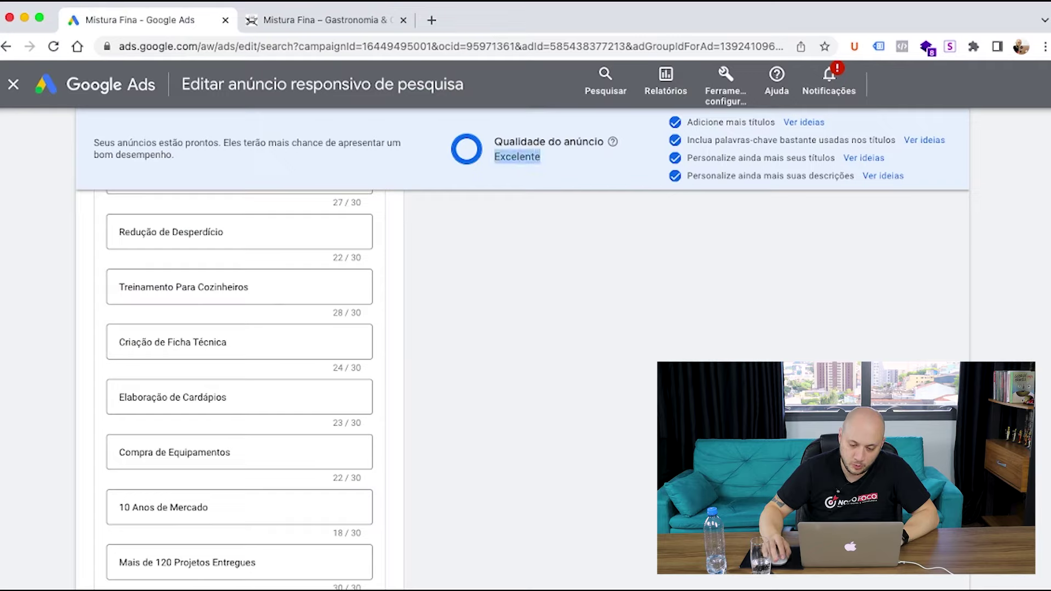
Step: Review the ad's quality rating and the rest of its headlines, descriptions, images and sitelinks
drag(495, 157, 494, 142)
scroll(240, 389, up, 1)
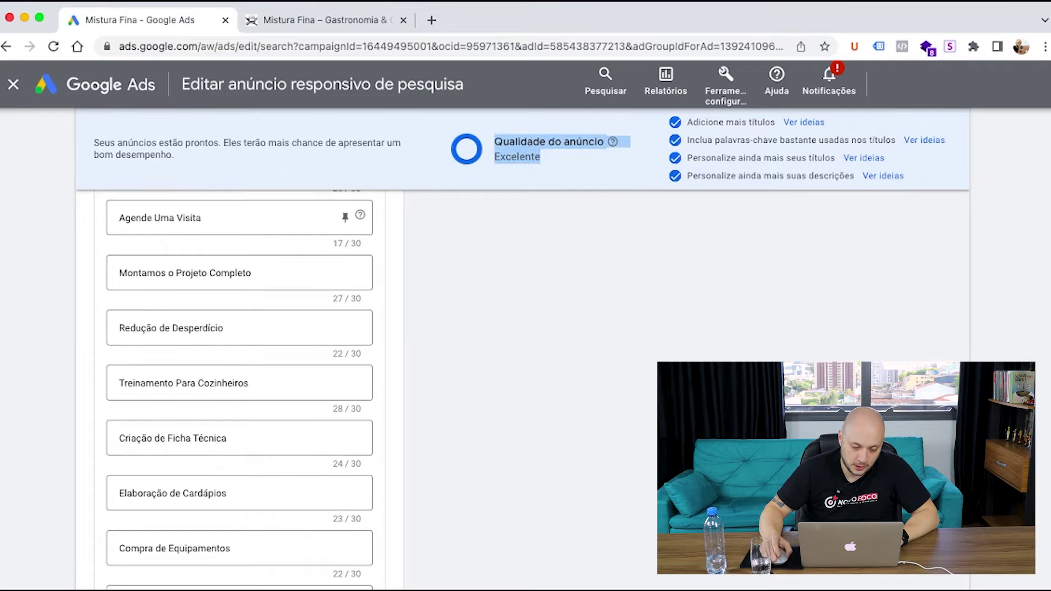
scroll(239, 390, down, 8)
scroll(239, 390, down, 5)
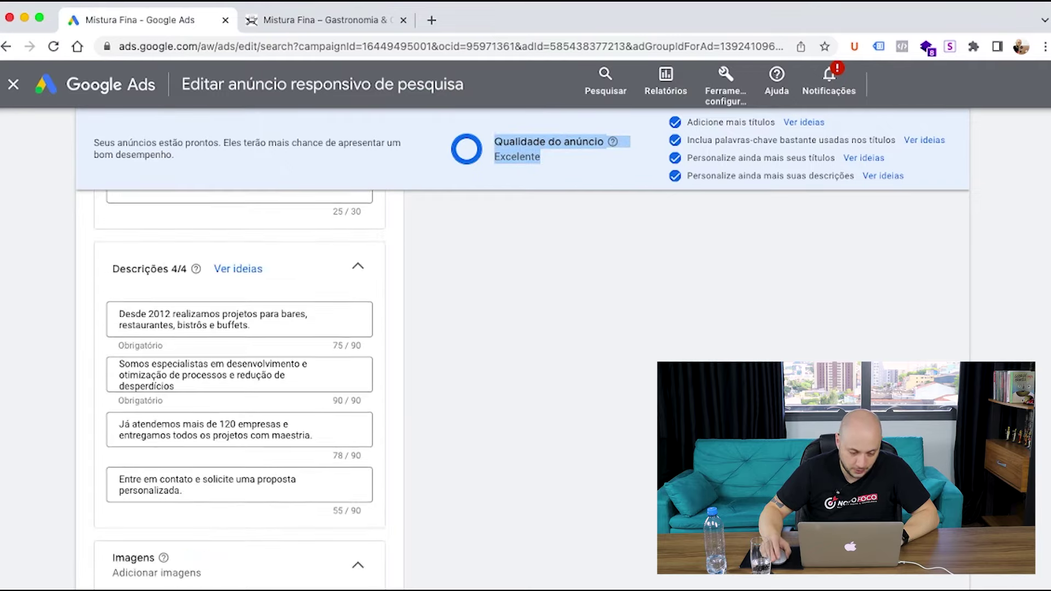
scroll(239, 390, down, 4)
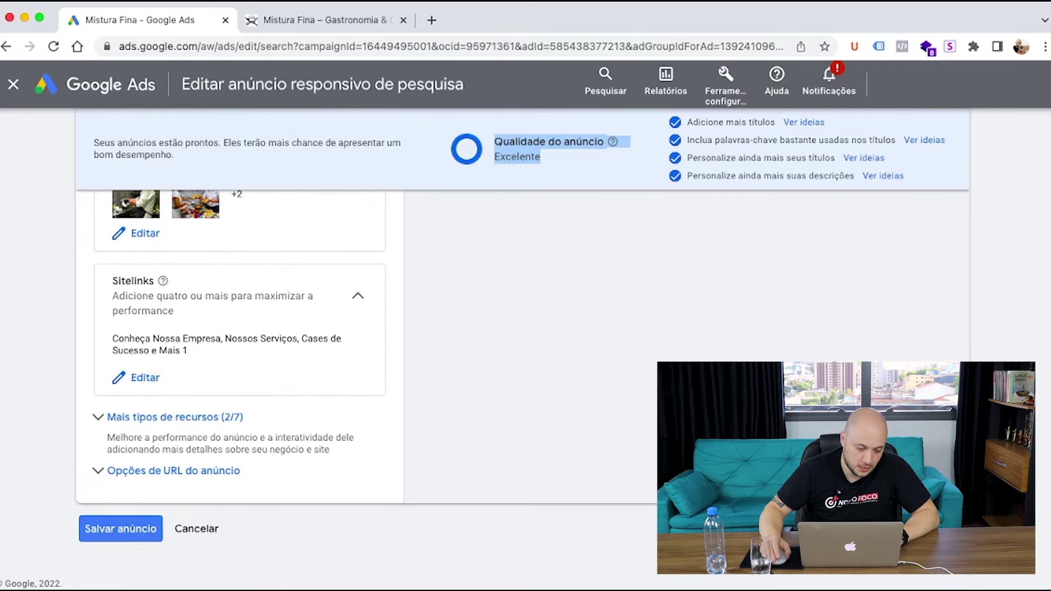
scroll(240, 390, up, 3)
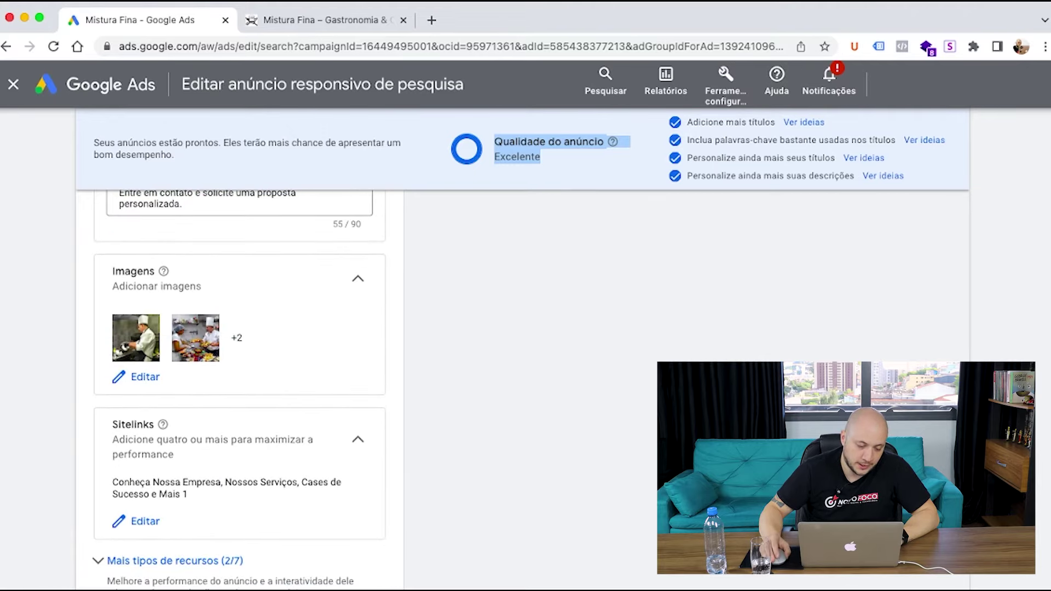
scroll(240, 390, down, 2)
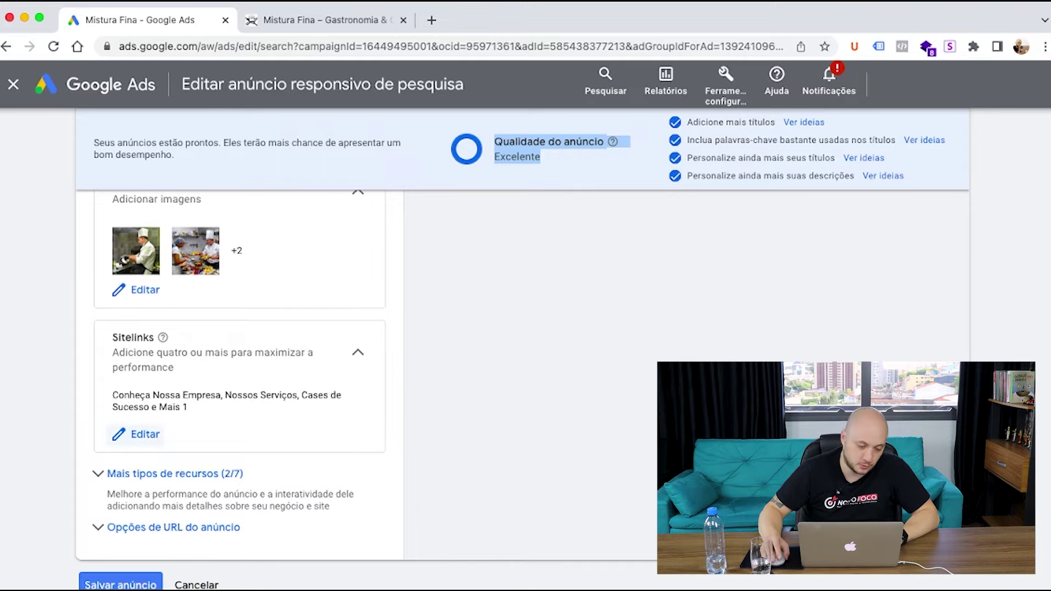
Step: Check the sitelinks selected for the campaign, close them without changes and save the ad
click(137, 434)
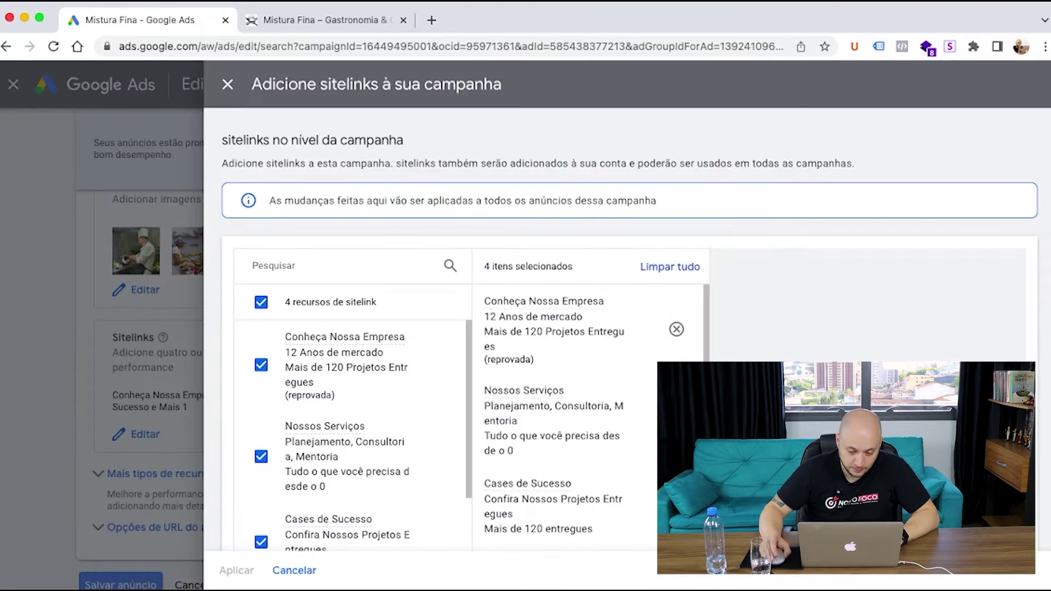
scroll(351, 438, down, 5)
click(227, 84)
scroll(137, 433, down, 2)
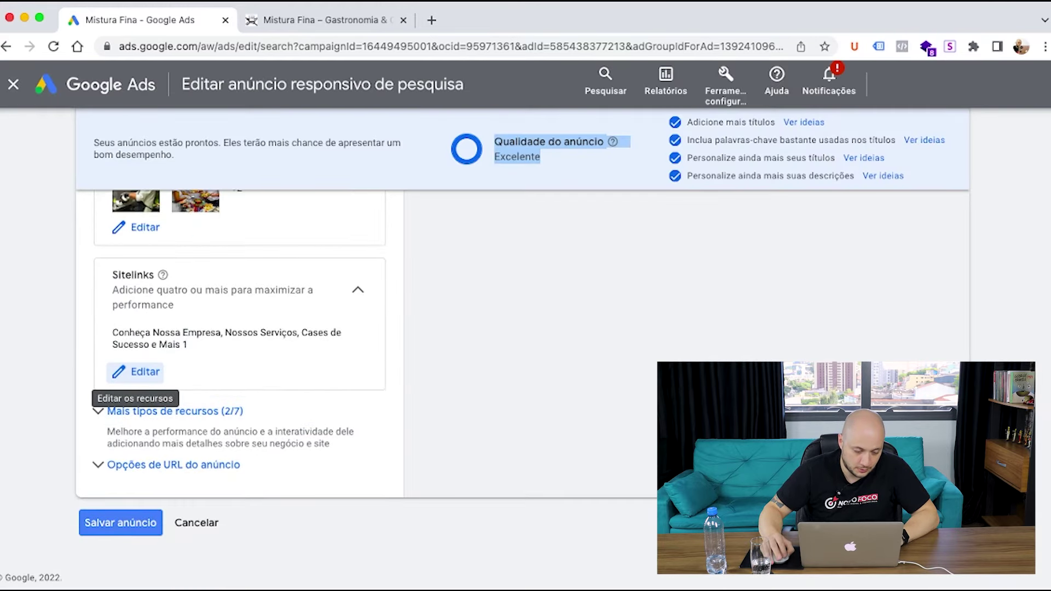
click(121, 523)
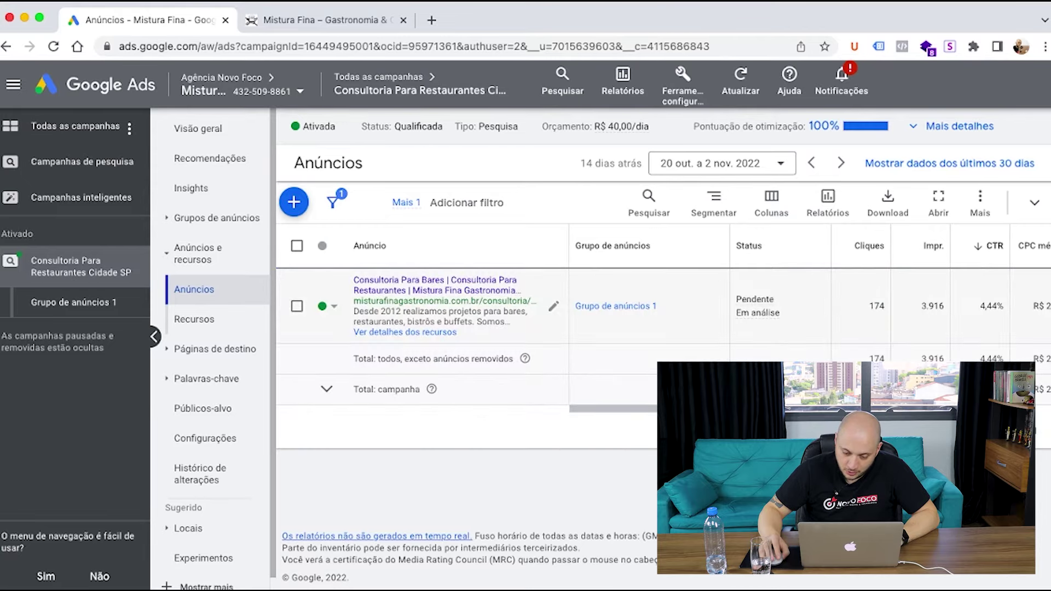
Step: Examine the ad's performance metrics in the ads table, highlighting its CTR and average CPC
scroll(712, 307, right, 3)
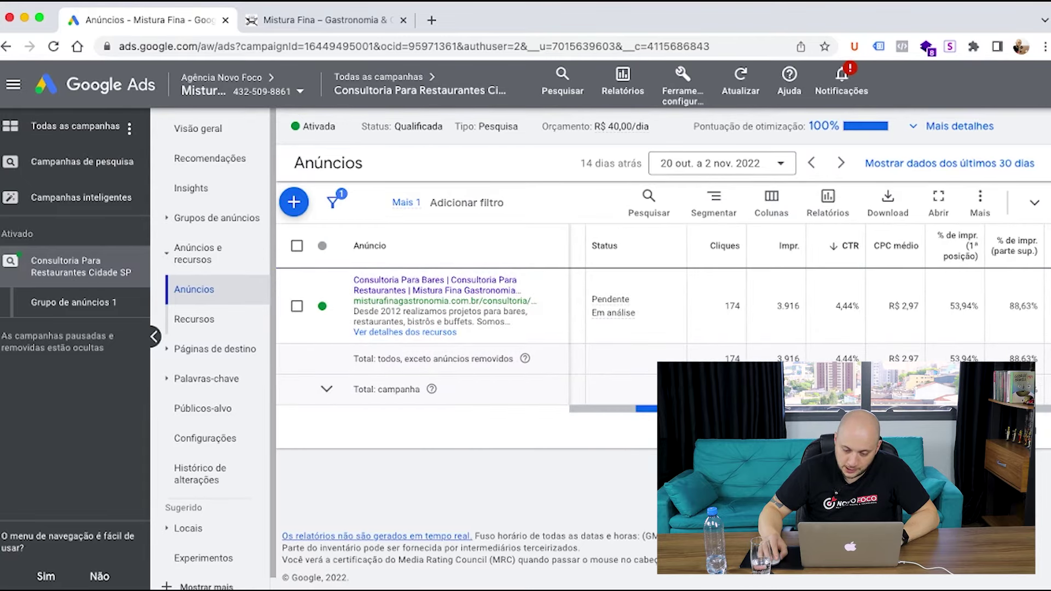
scroll(712, 307, right, 2)
scroll(712, 306, right, 1)
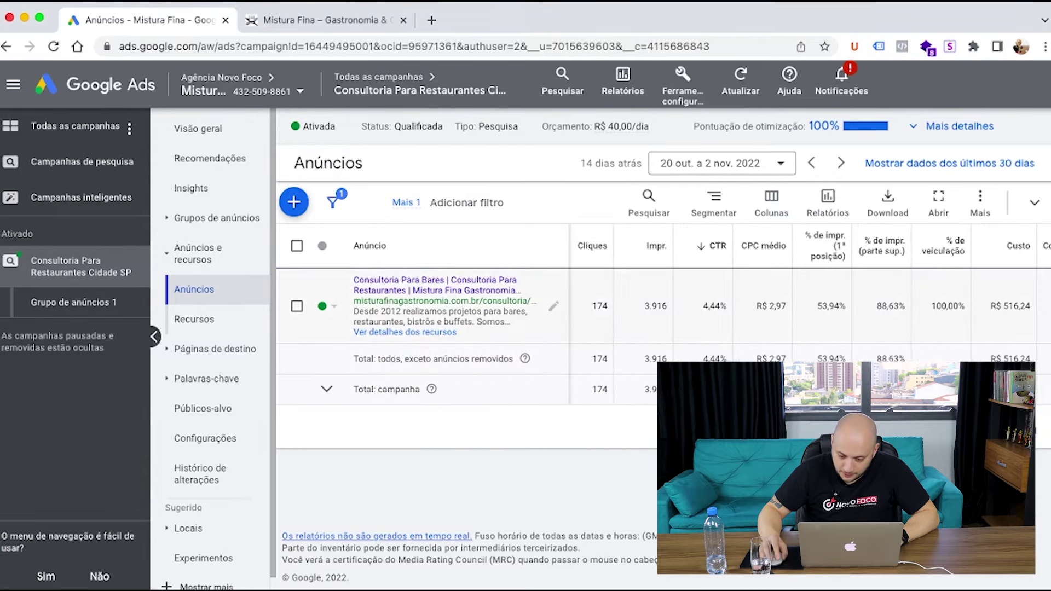
double_click(712, 307)
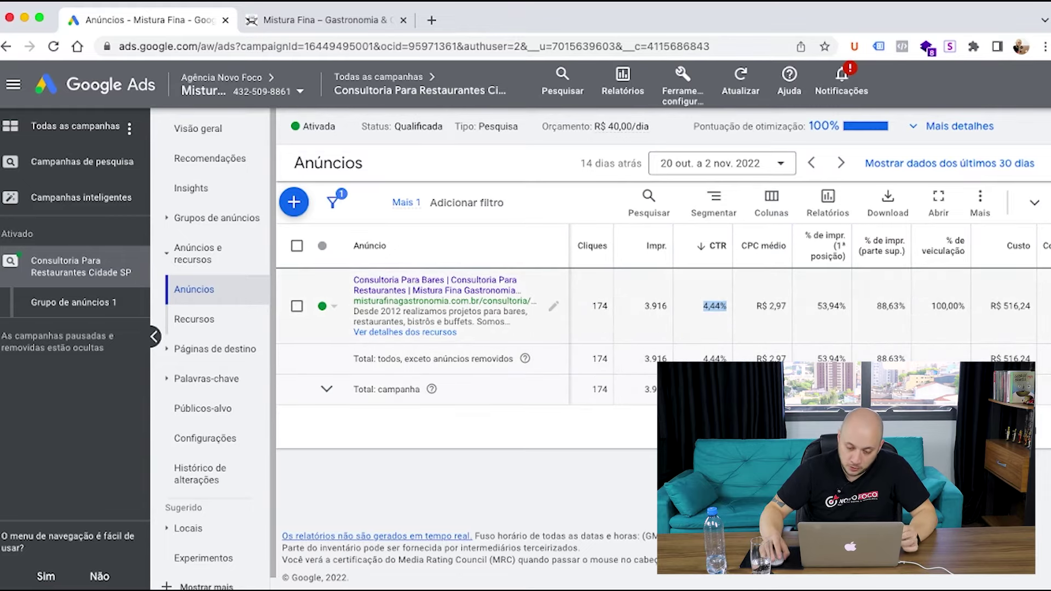
drag(756, 307, 787, 306)
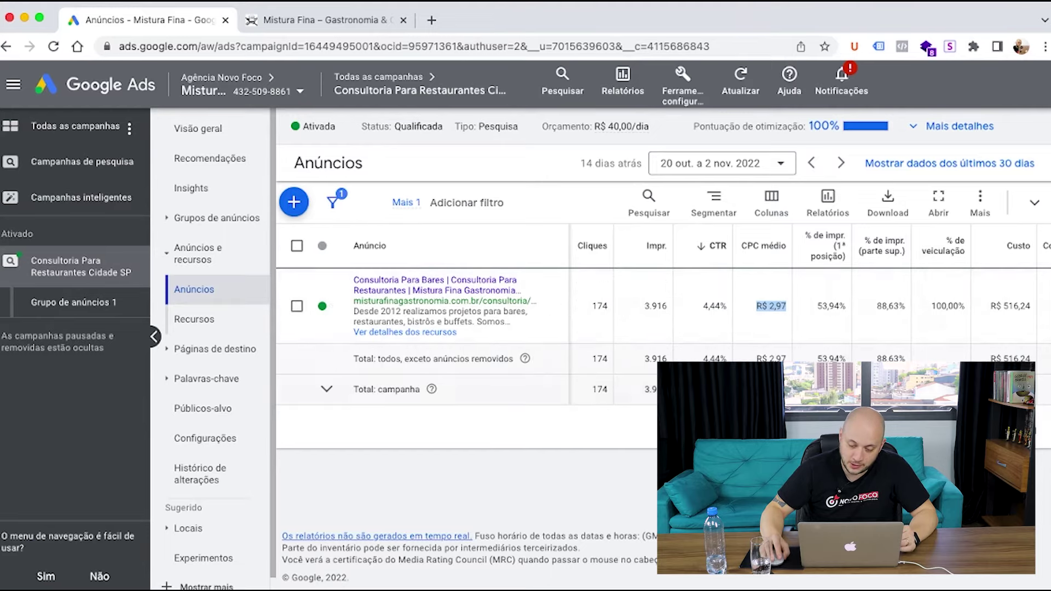
Step: Examine the ad's share of impressions in first position and at the top of the search results
scroll(810, 306, right, 3)
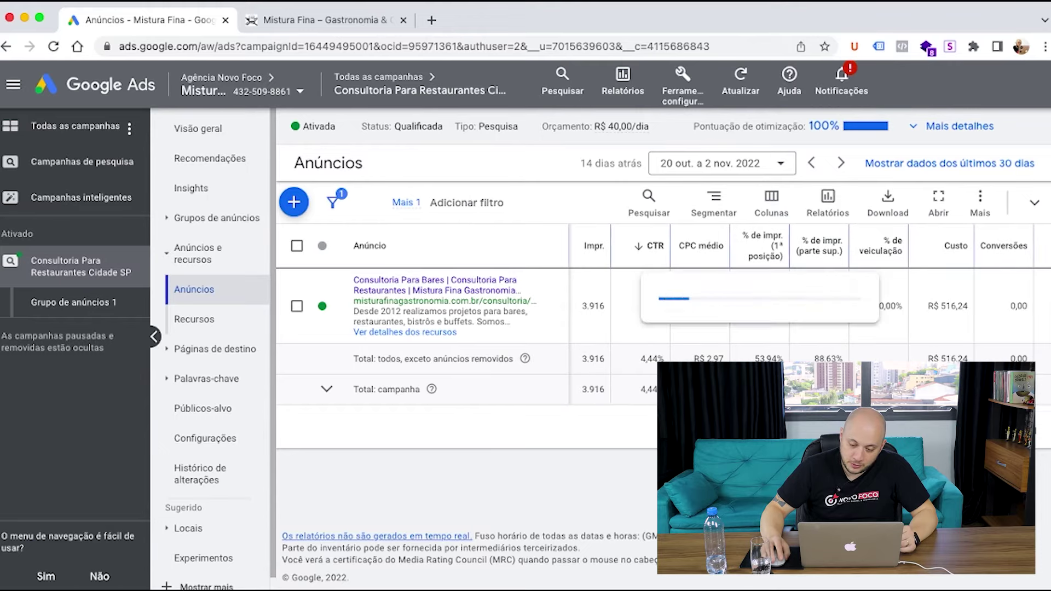
drag(755, 306, 772, 306)
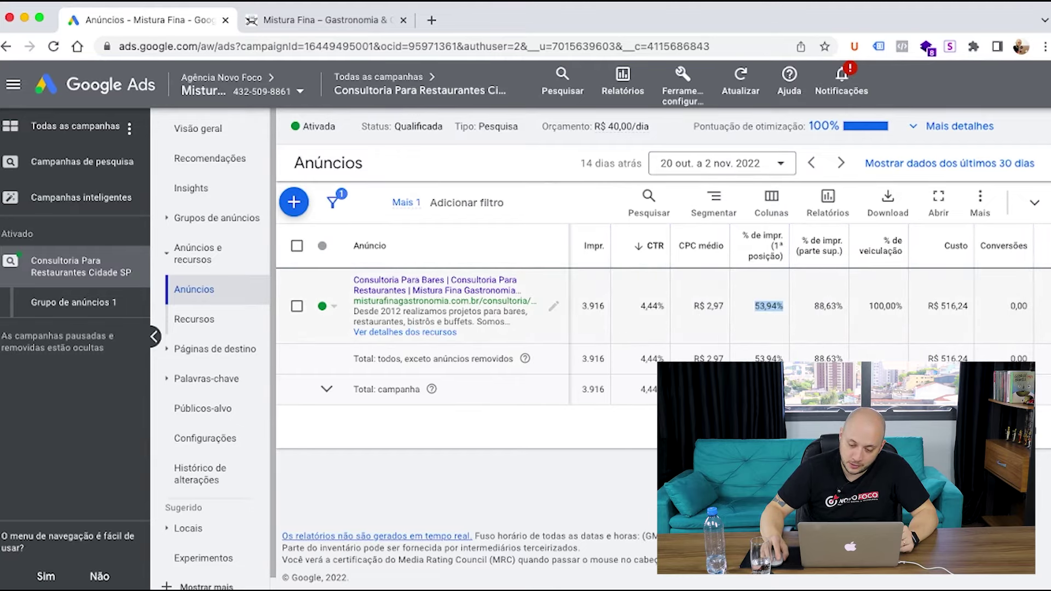
double_click(828, 307)
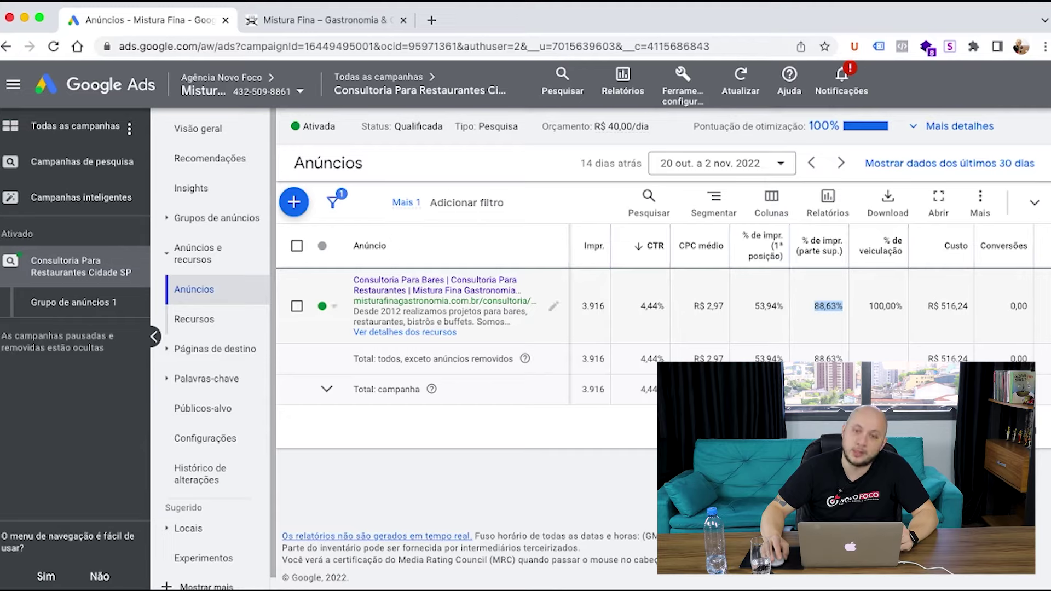
scroll(811, 312, left, 5)
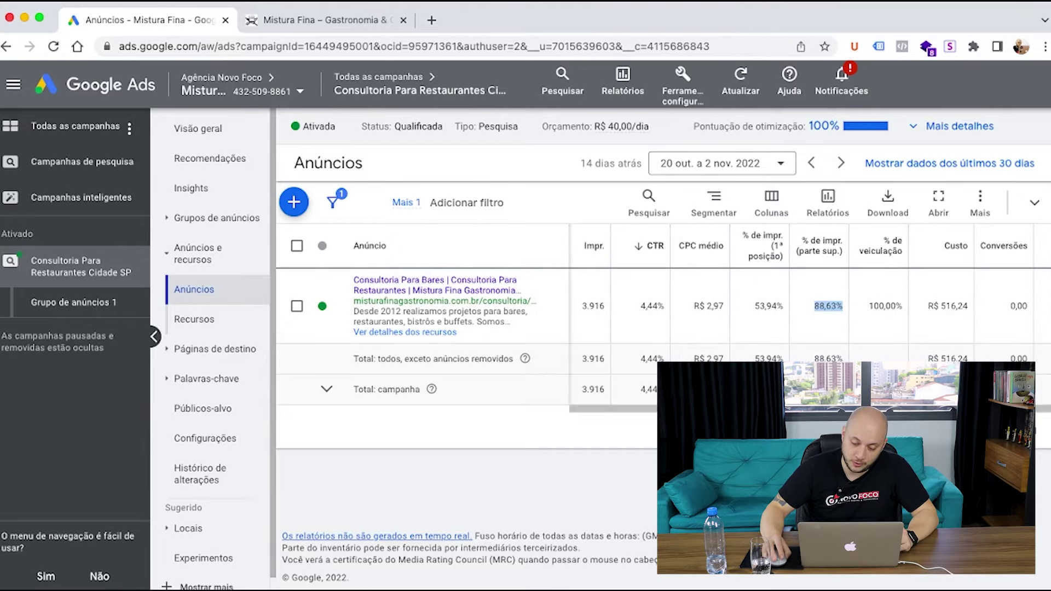
scroll(811, 312, left, 2)
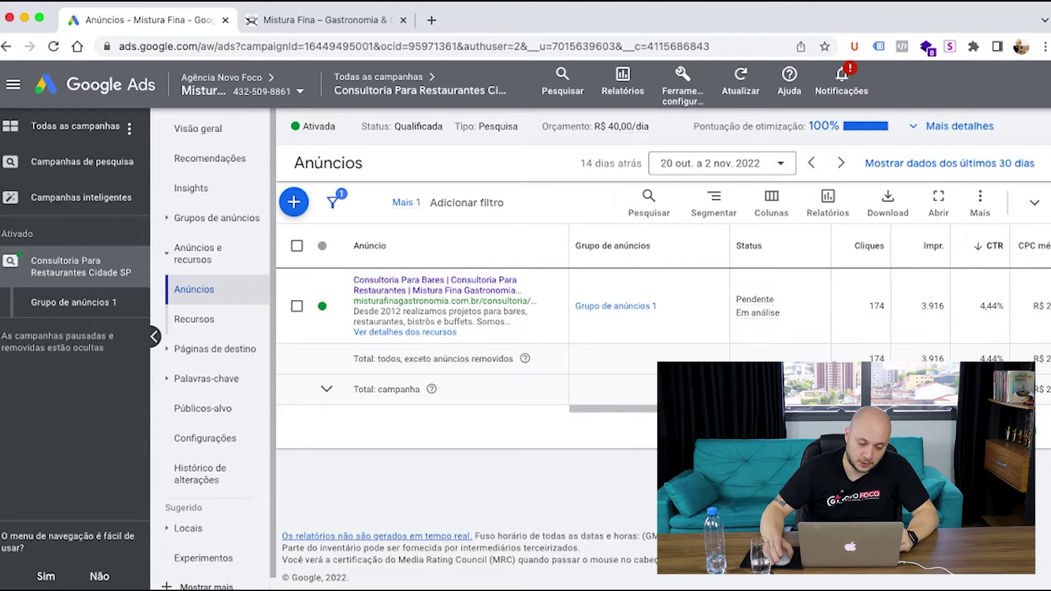
Step: Open the campaign's search keywords and review the full list with its match types and statuses
scroll(219, 348, down, 1)
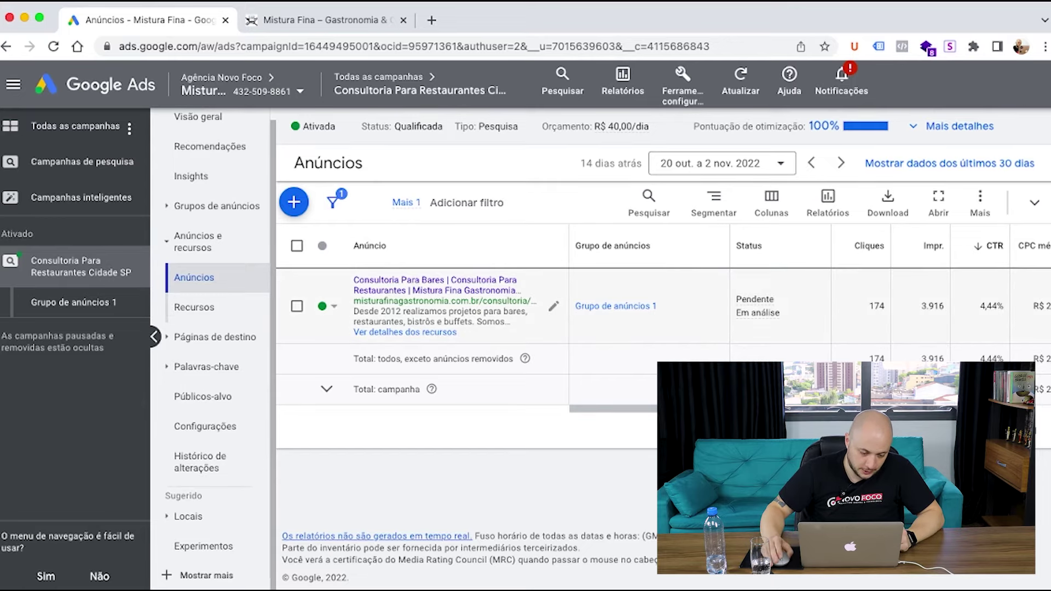
click(207, 367)
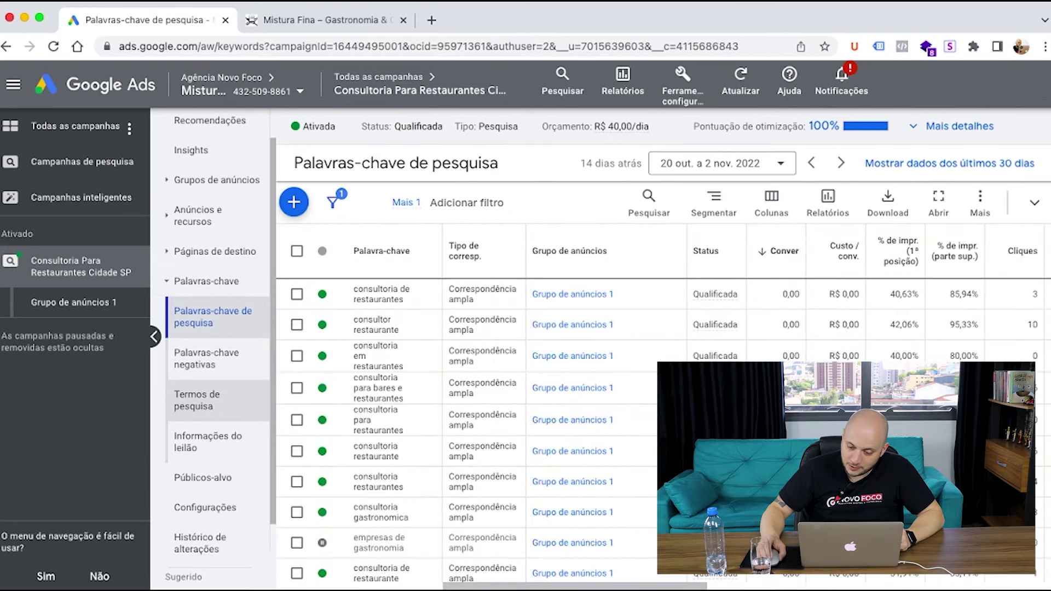
scroll(383, 317, down, 1)
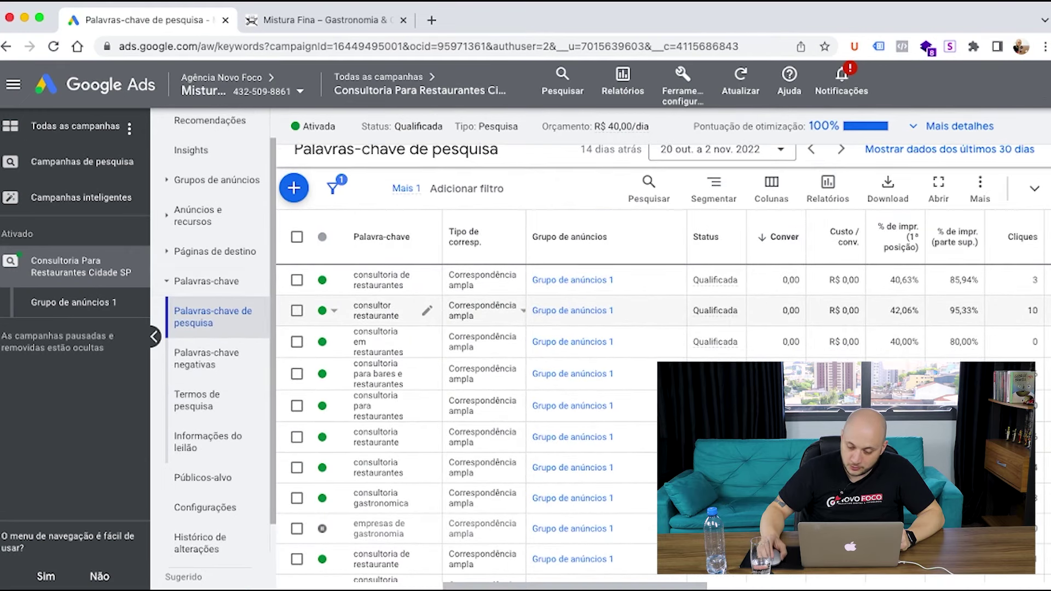
scroll(383, 317, down, 1)
scroll(383, 317, up, 2)
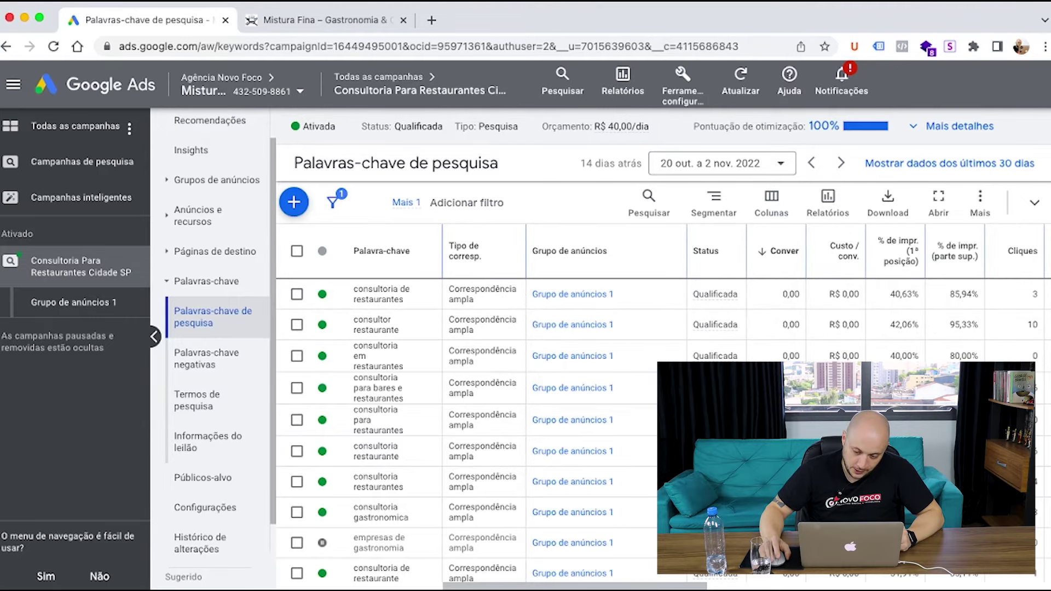
scroll(384, 329, down, 5)
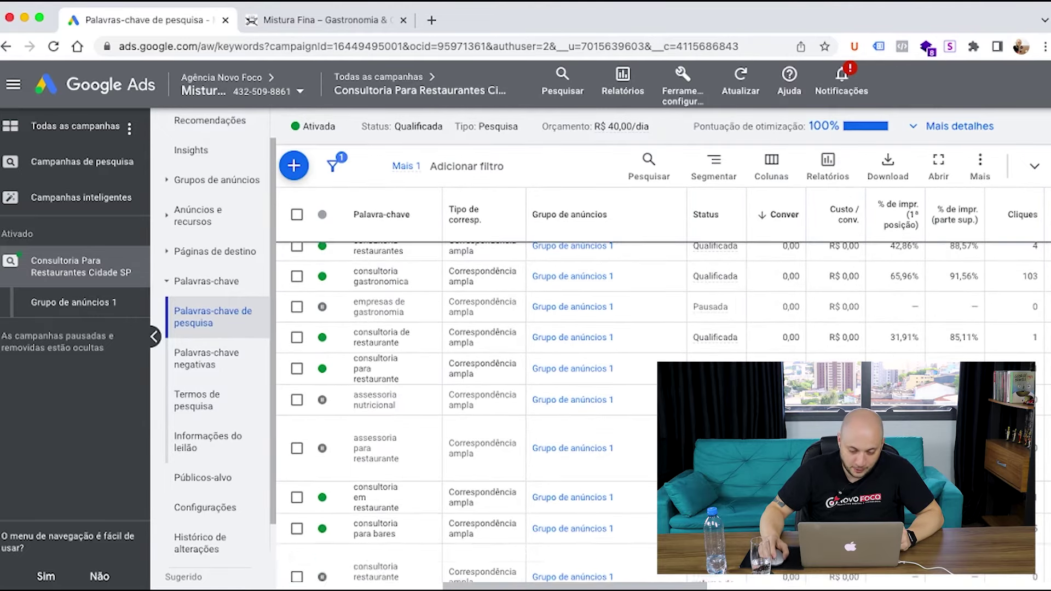
scroll(466, 411, down, 5)
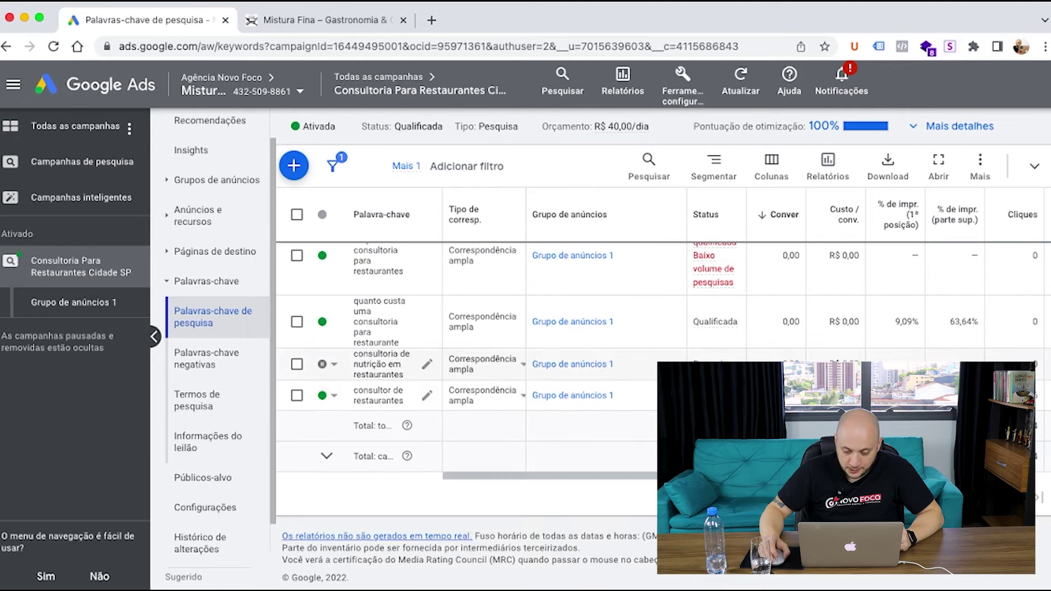
scroll(466, 411, up, 10)
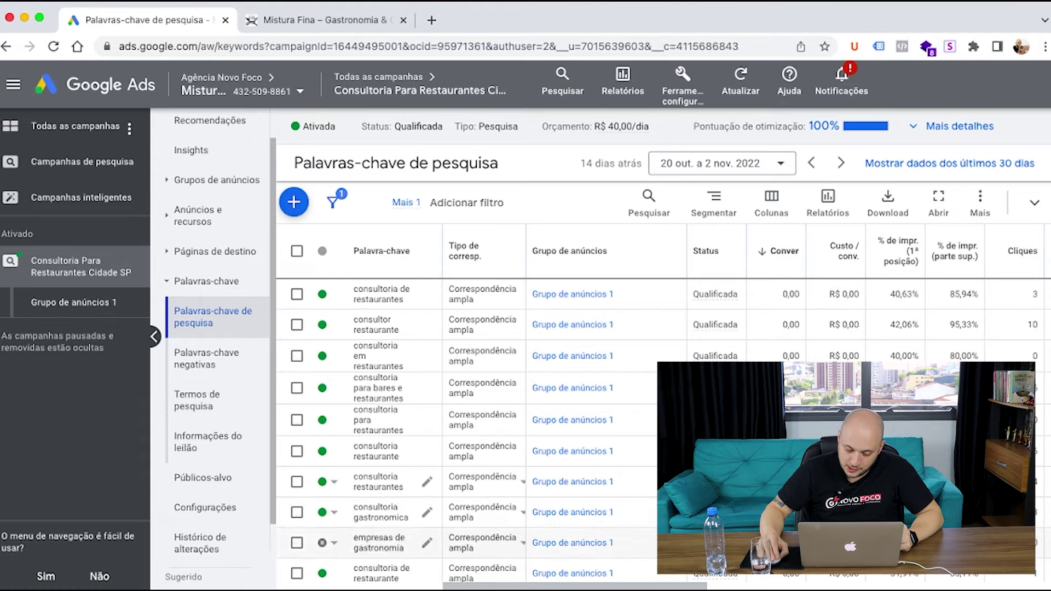
Step: Sort the search keywords by clicks
scroll(575, 586, right, 3)
scroll(640, 586, right, 3)
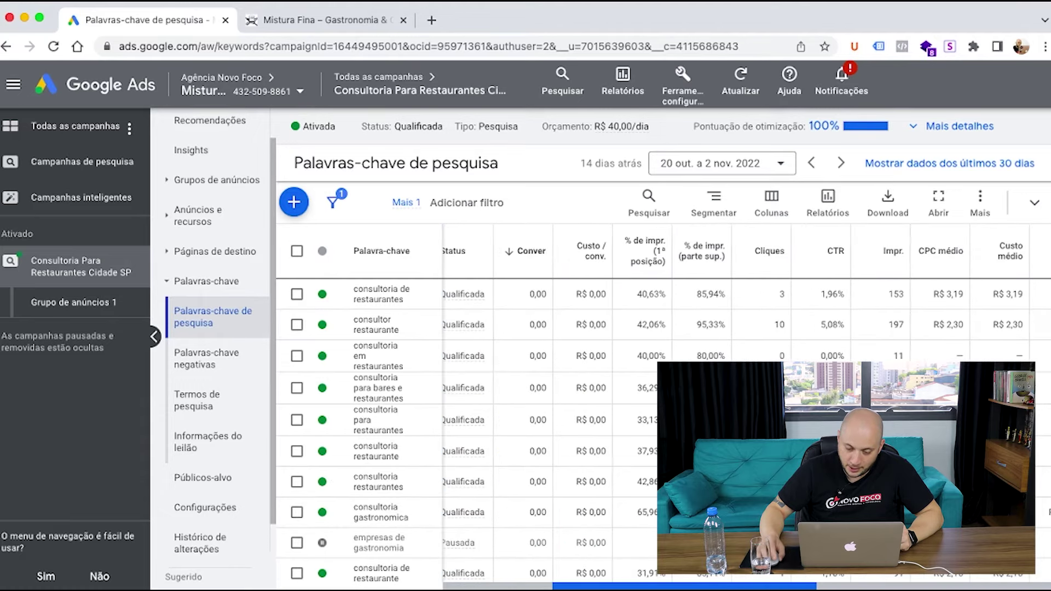
click(770, 250)
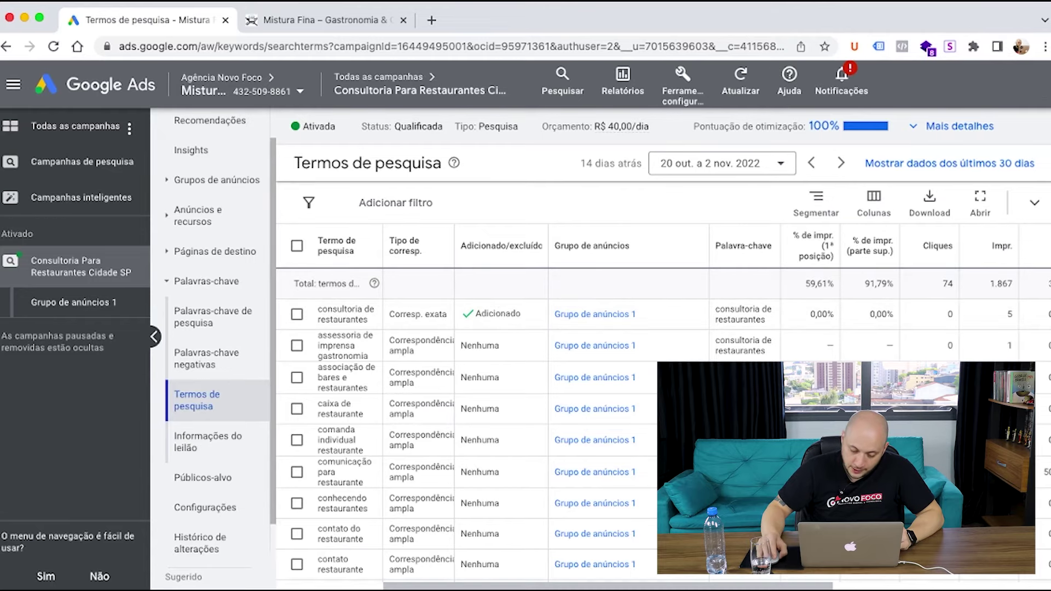
Step: In the search terms report, widen the search term column to fit the full terms and sort the table by impressions
scroll(657, 405, right, 5)
scroll(657, 405, right, 3)
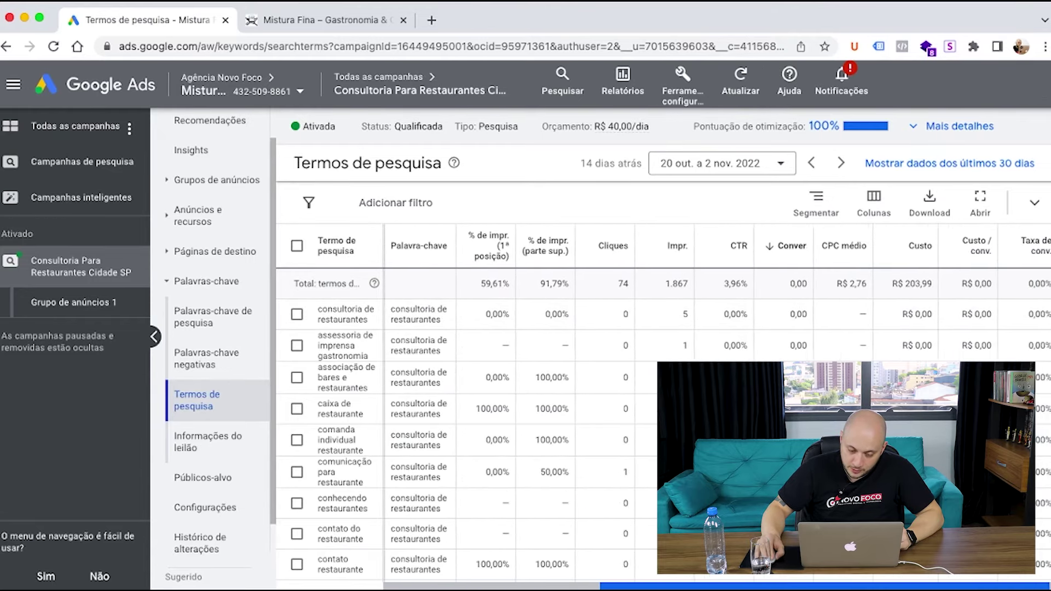
drag(383, 246, 486, 246)
drag(821, 586, 895, 586)
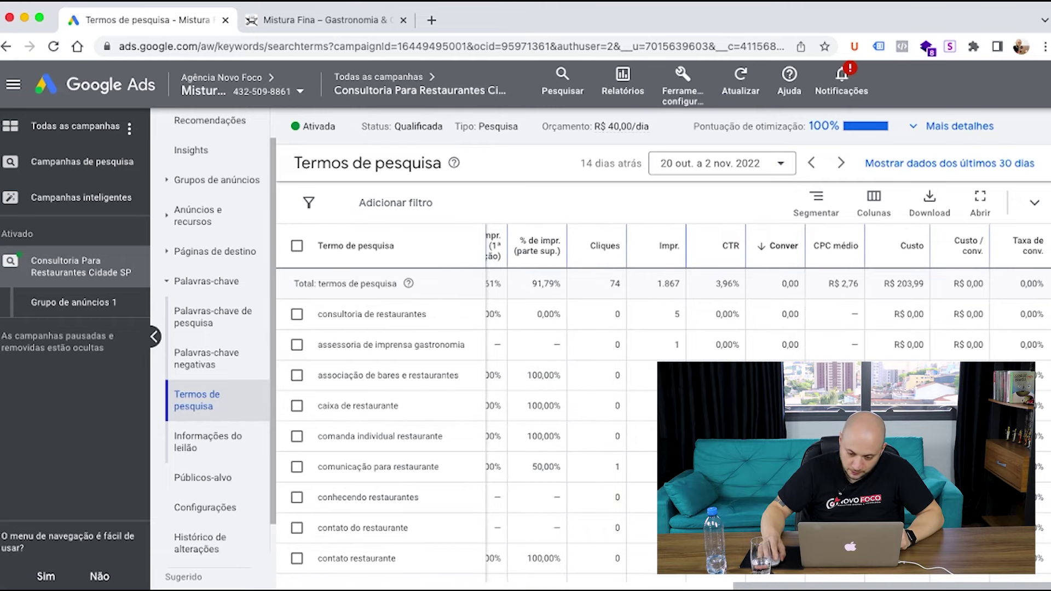
click(670, 246)
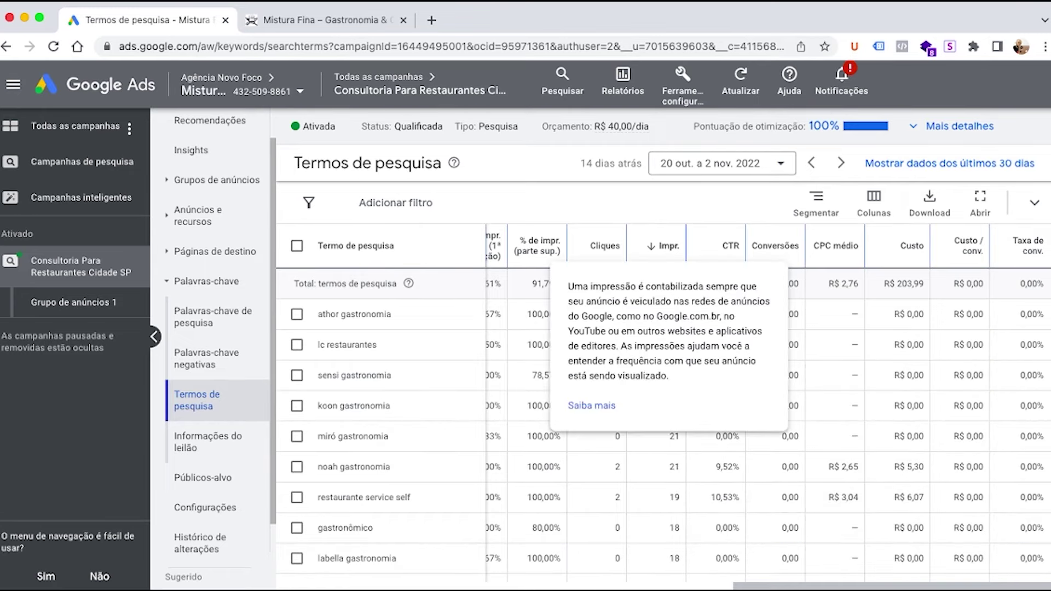
scroll(657, 427, left, 10)
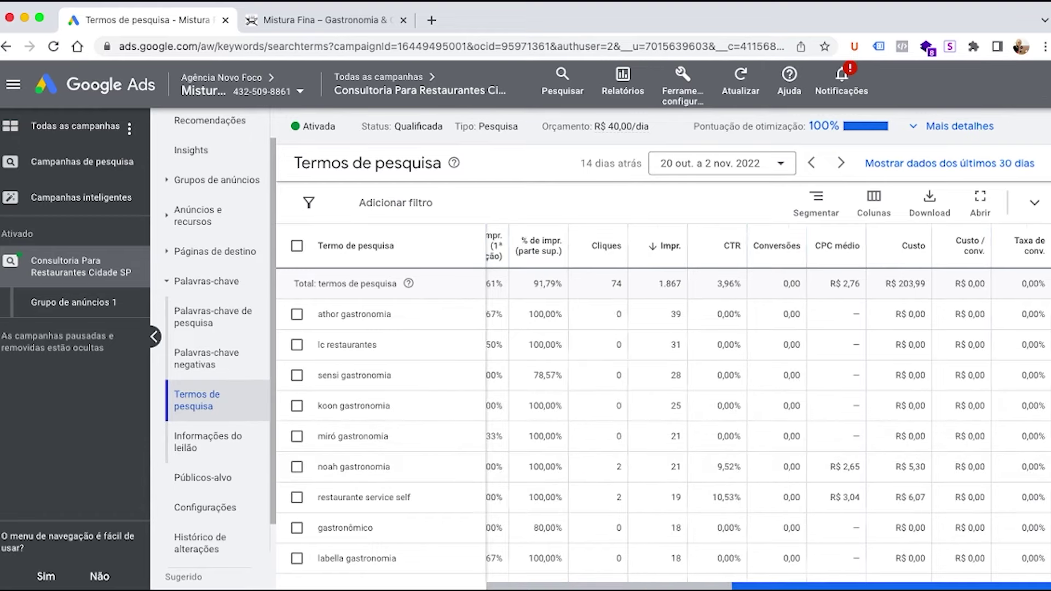
scroll(657, 427, right, 10)
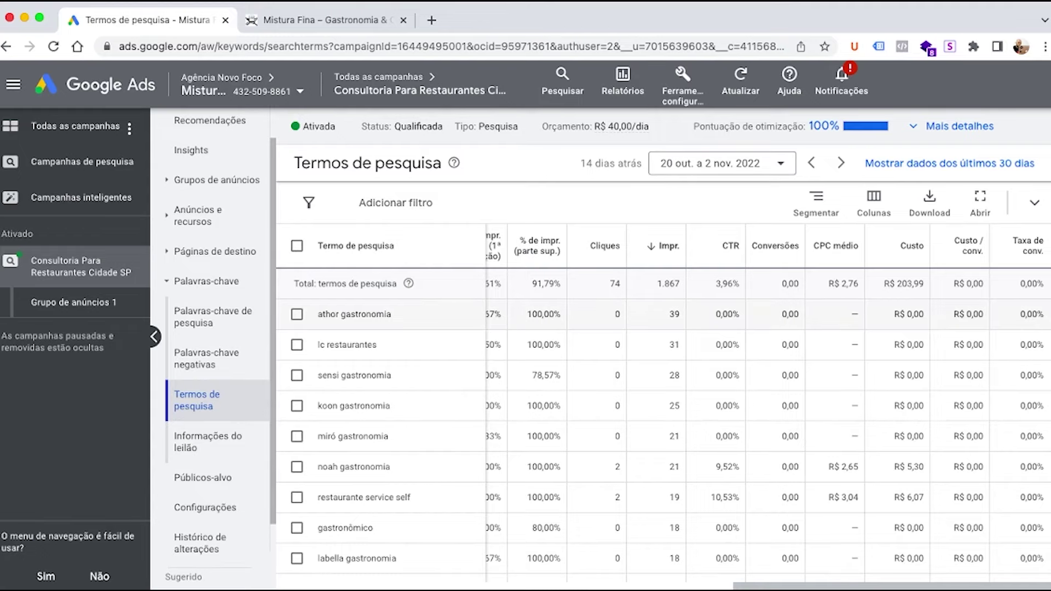
Step: Add the nine search terms from athor gastronomia through labella gastronomia as exact-match negative keywords at ad group level and save them
click(297, 315)
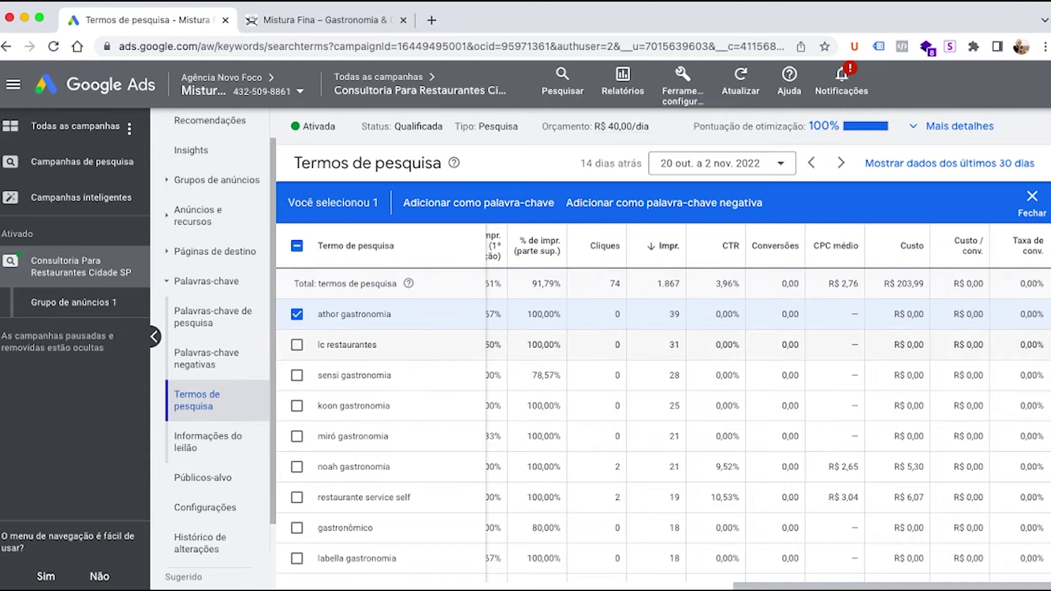
click(297, 345)
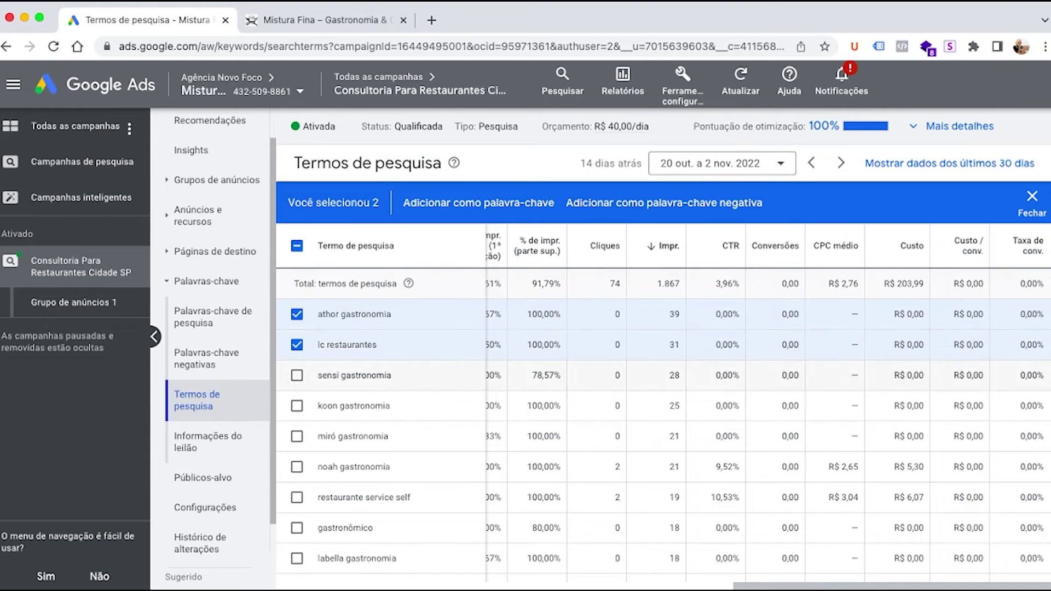
click(297, 375)
click(297, 406)
click(296, 436)
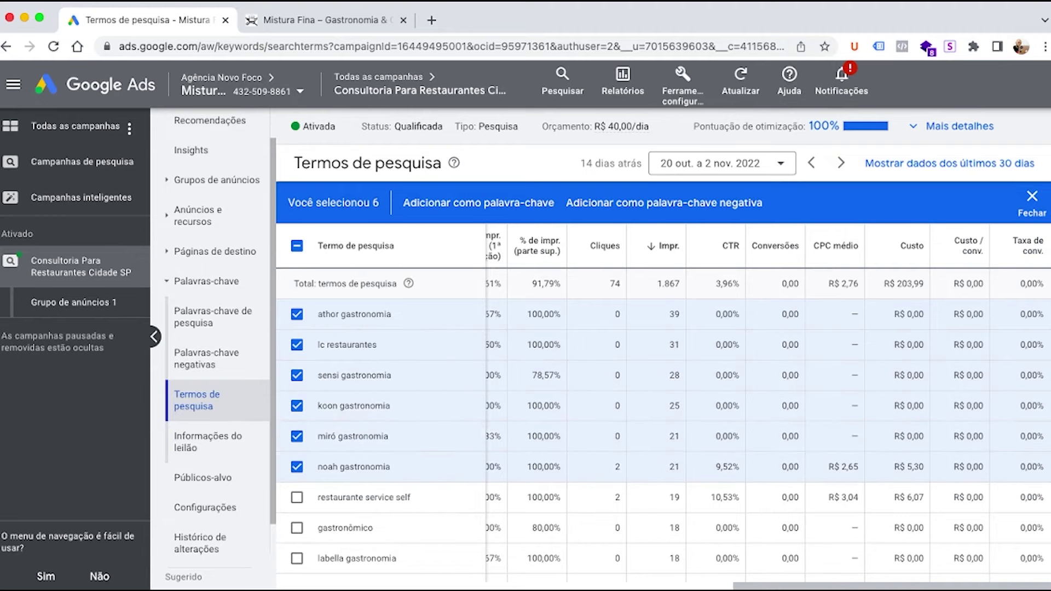
click(296, 467)
scroll(297, 466, down, 2)
click(297, 447)
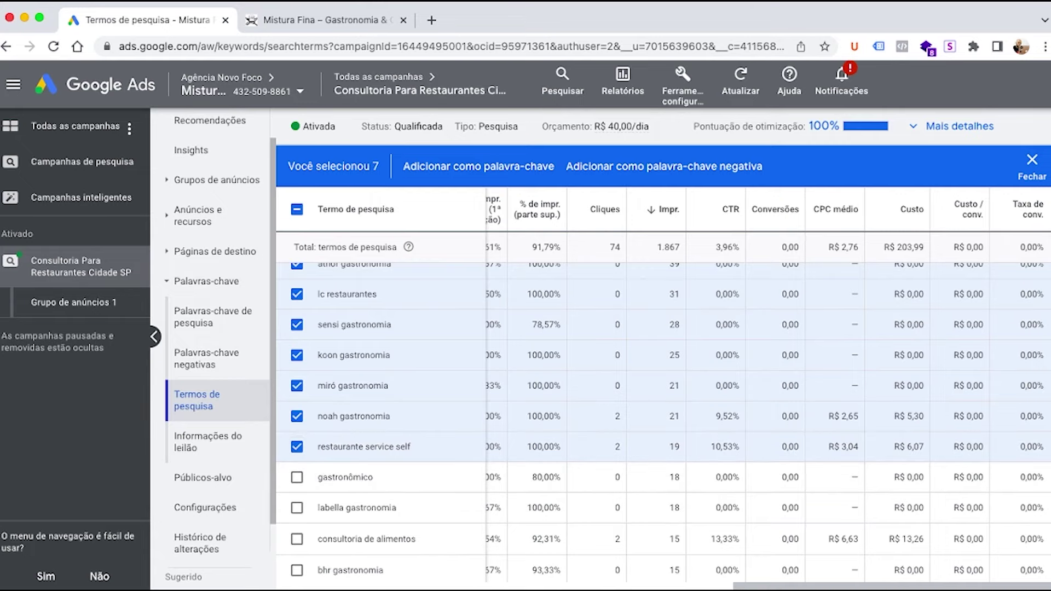
scroll(296, 477, down, 1)
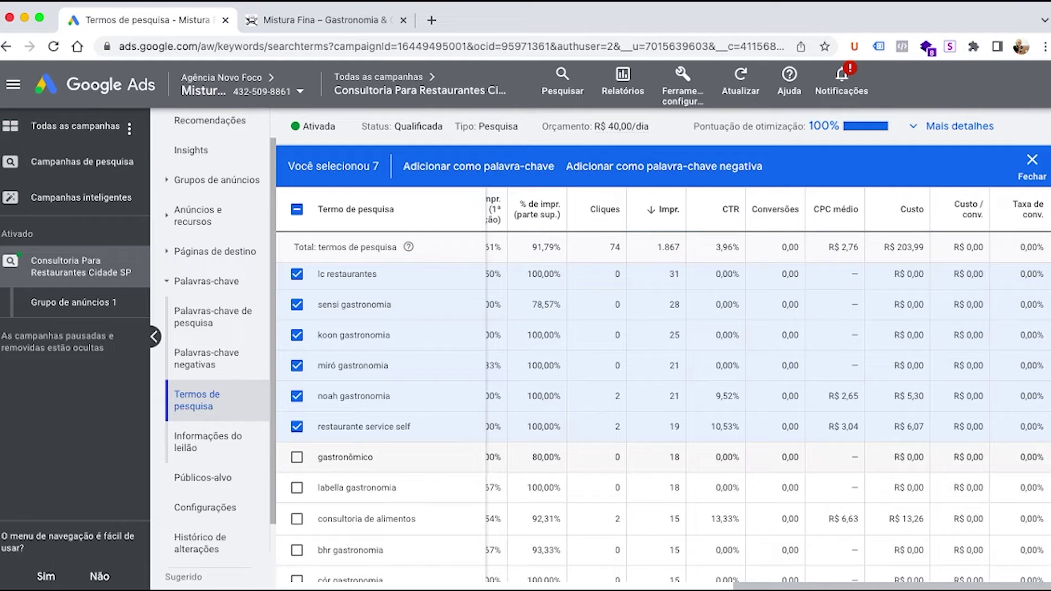
click(297, 457)
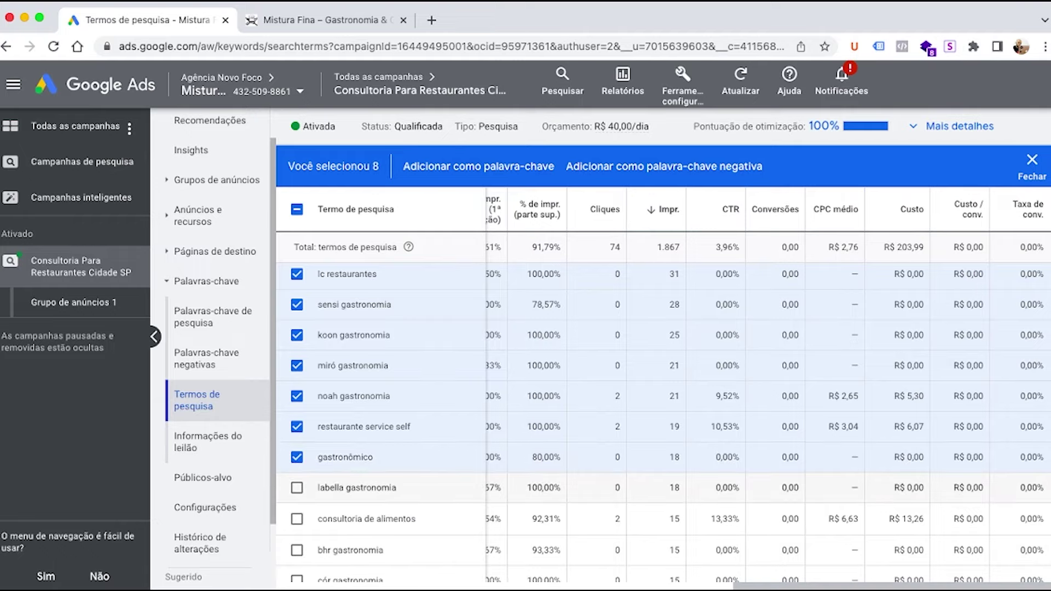
click(297, 488)
scroll(297, 488, down, 2)
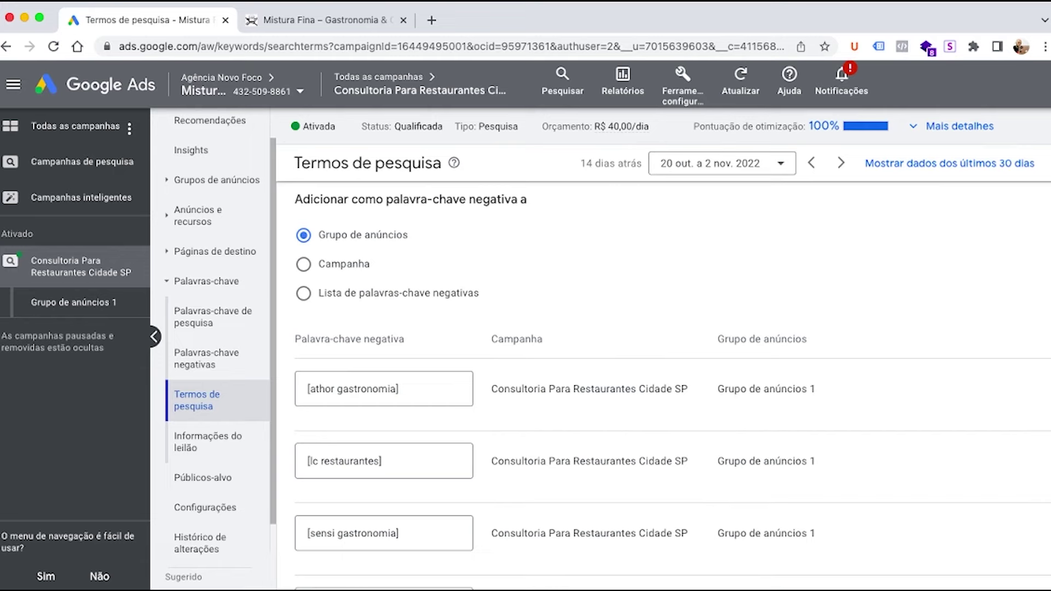
scroll(664, 384, down, 15)
scroll(663, 383, up, 10)
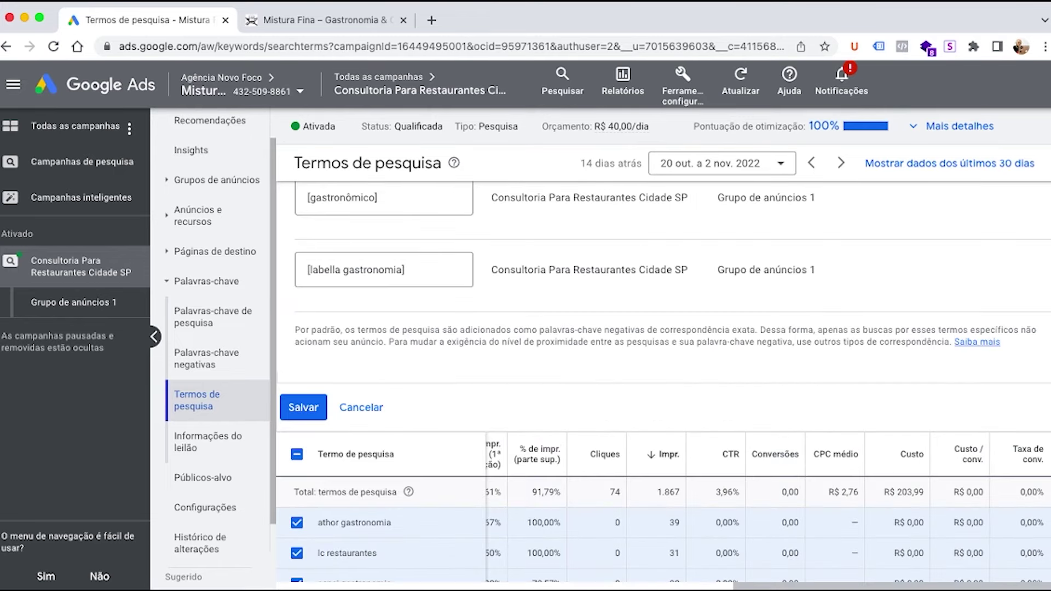
click(301, 406)
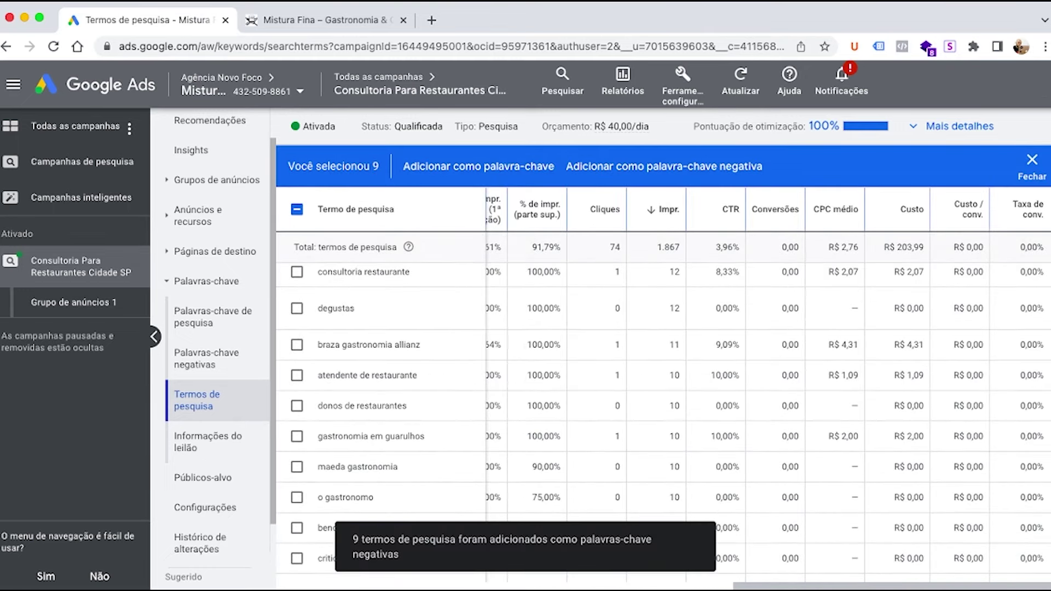
Step: Select the search terms consultoria para restaurante and consultoria restaurante in the search terms report
scroll(663, 323, down, 1)
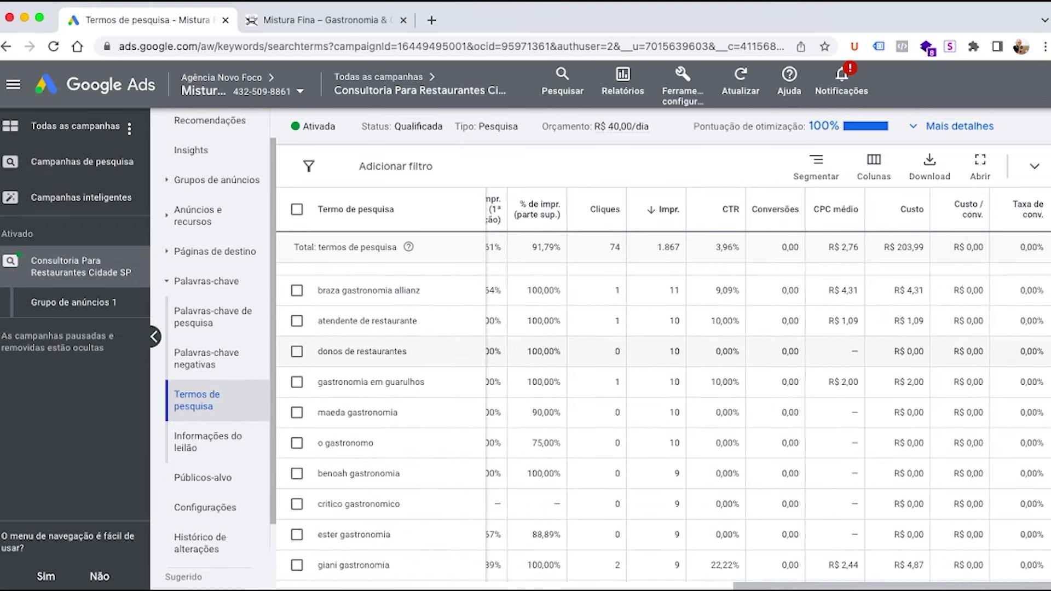
scroll(664, 362, down, 1)
scroll(663, 367, down, 2)
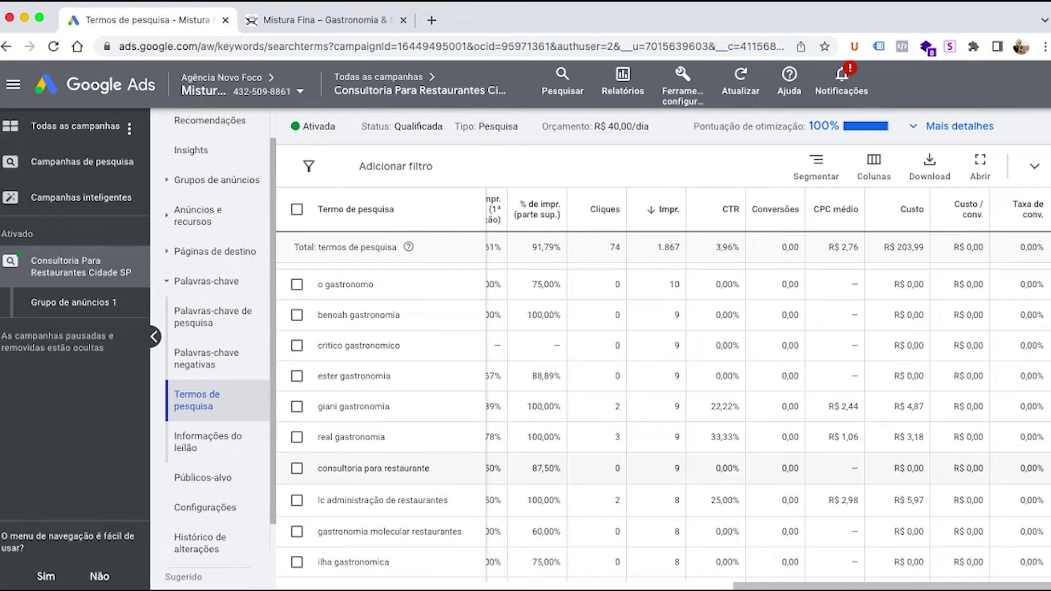
click(296, 469)
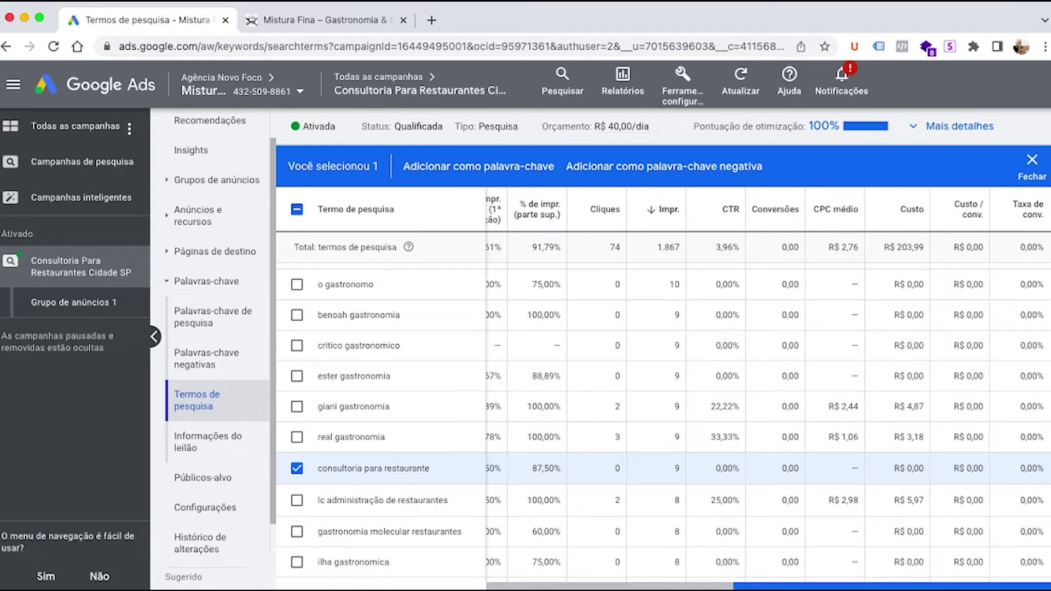
scroll(766, 389, left, 10)
scroll(766, 389, right, 5)
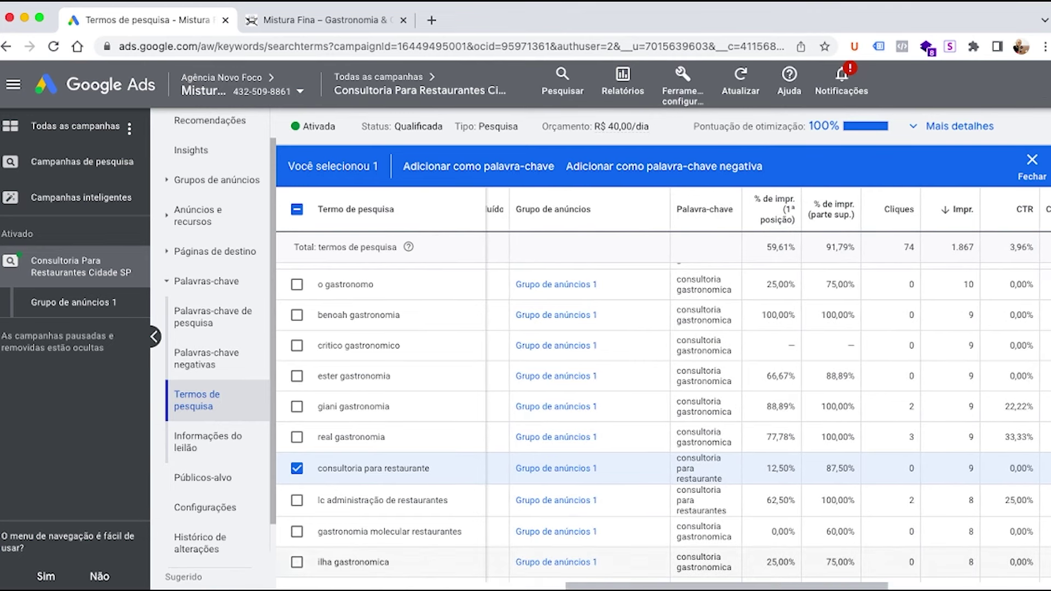
scroll(663, 423, up, 4)
scroll(663, 423, up, 4)
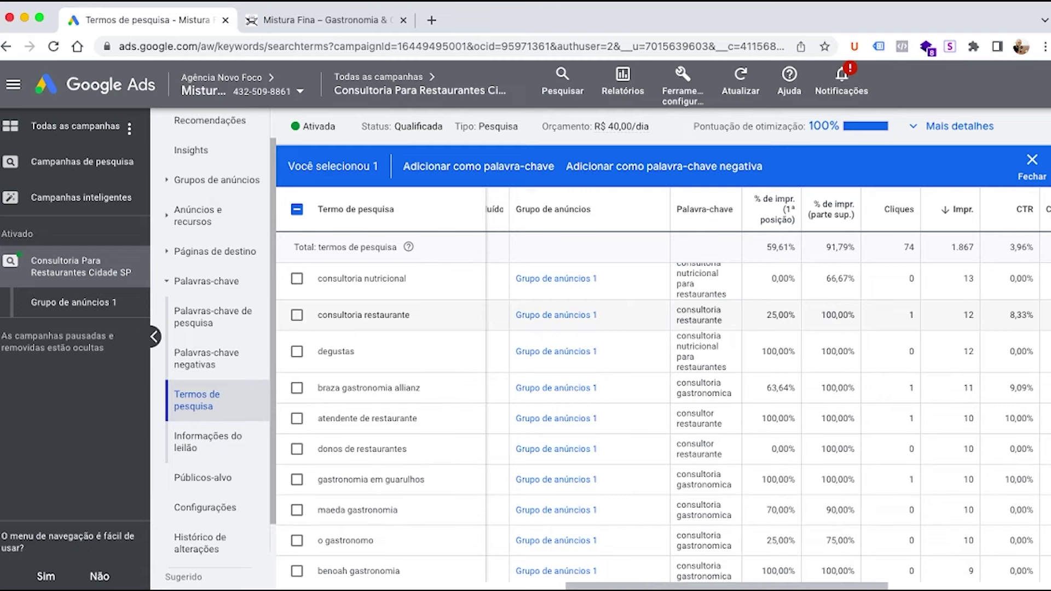
click(297, 315)
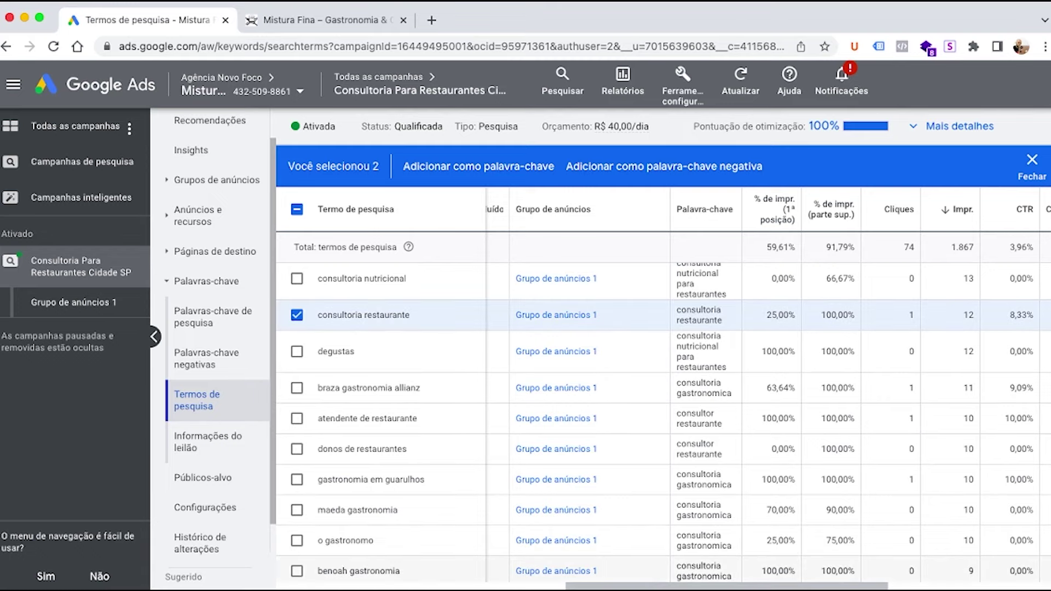
Step: Add consultoria de alimentos to the selected search terms and review its match type, clicks, CTR and cost
mouse_move(684, 586)
mouse_down()
mouse_move(605, 586)
mouse_move(679, 586)
mouse_up()
scroll(663, 423, down, 1)
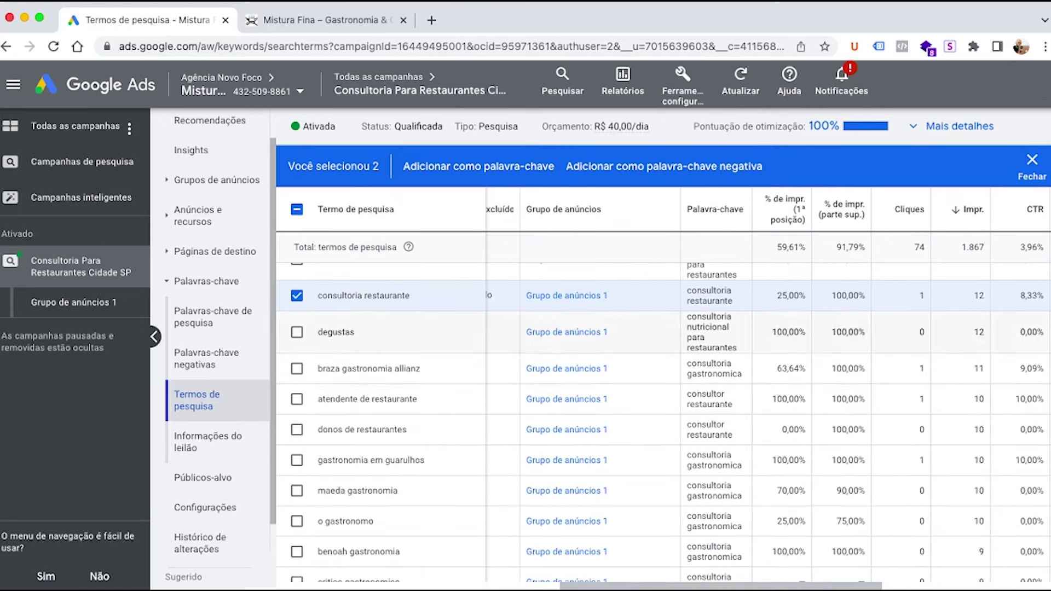
scroll(663, 423, up, 5)
scroll(663, 422, up, 5)
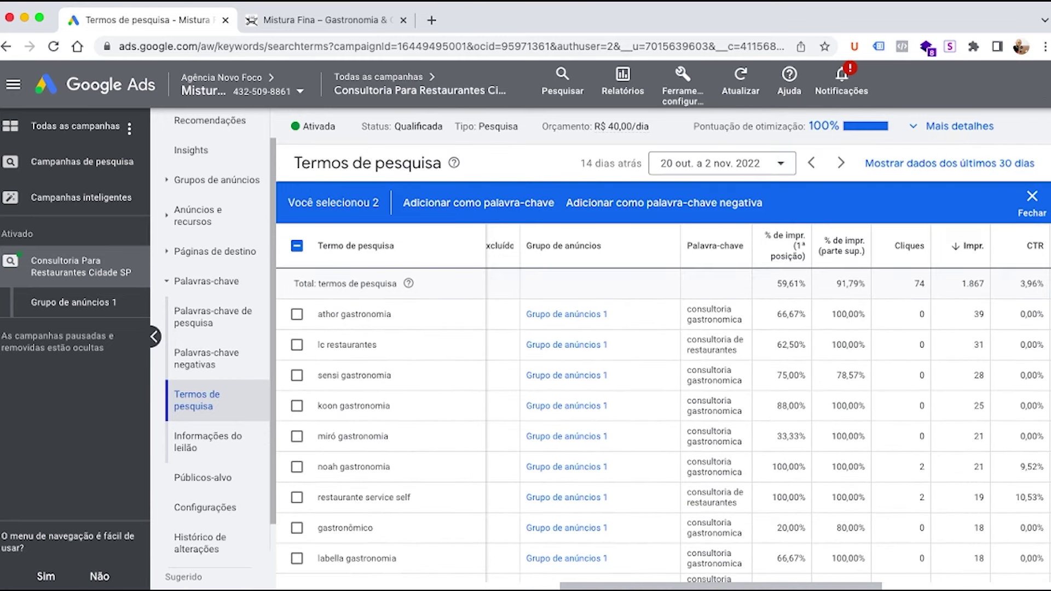
scroll(663, 423, down, 5)
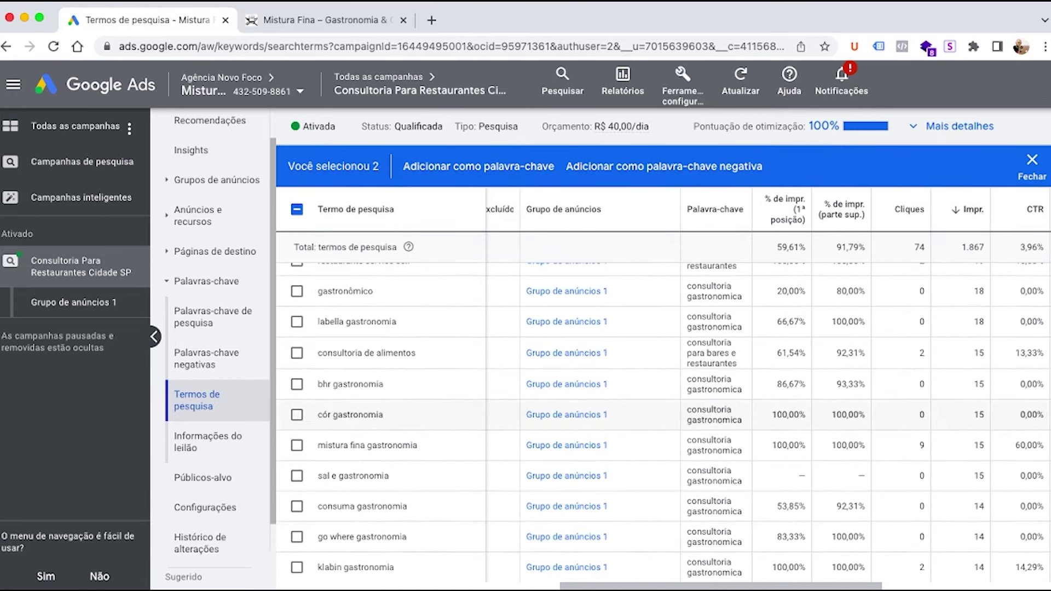
click(297, 353)
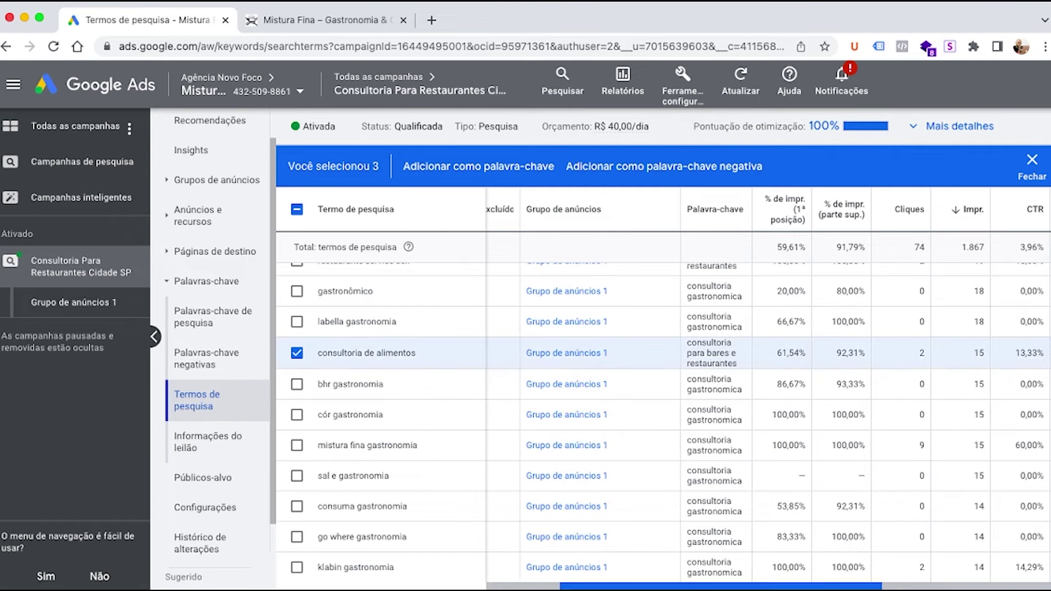
scroll(663, 422, left, 3)
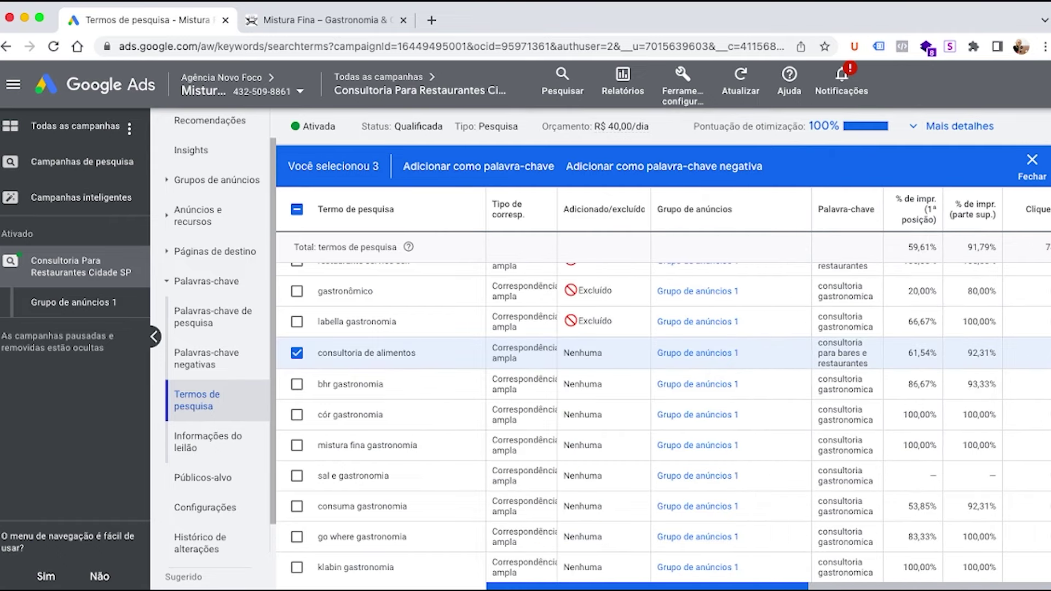
scroll(767, 388, right, 5)
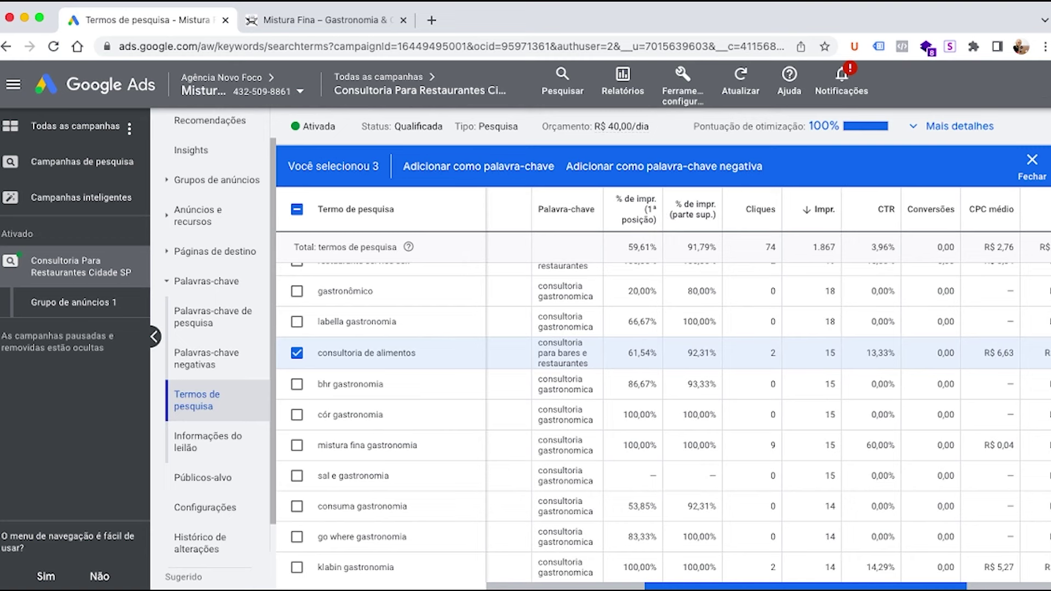
scroll(767, 389, right, 1)
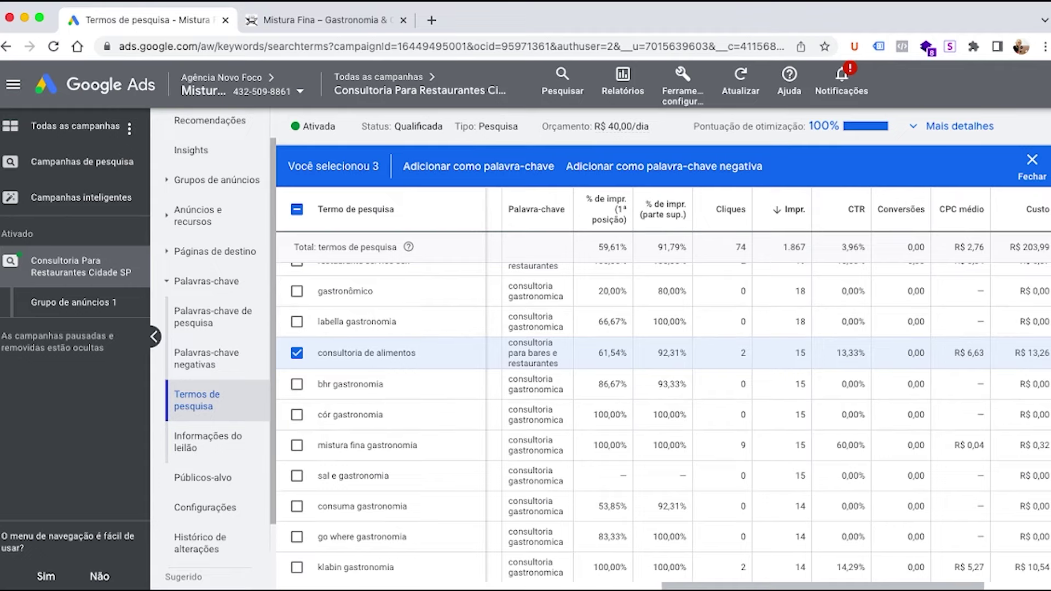
drag(866, 354, 841, 354)
Step: Add the three selected search terms as keywords in Grupo de anúncios 1, save them and clear the table selection
click(479, 166)
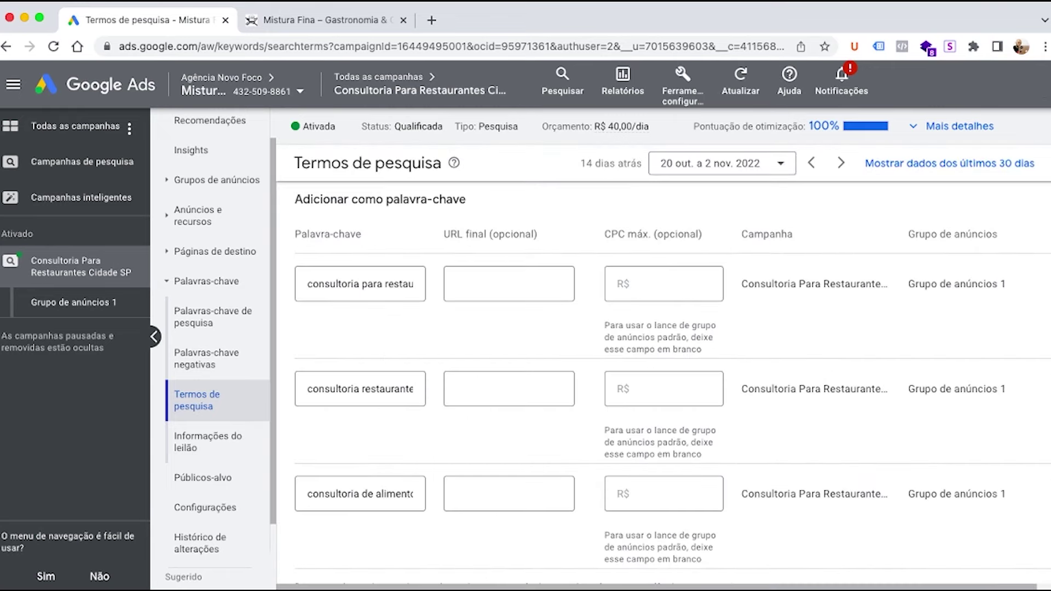
scroll(664, 383, down, 5)
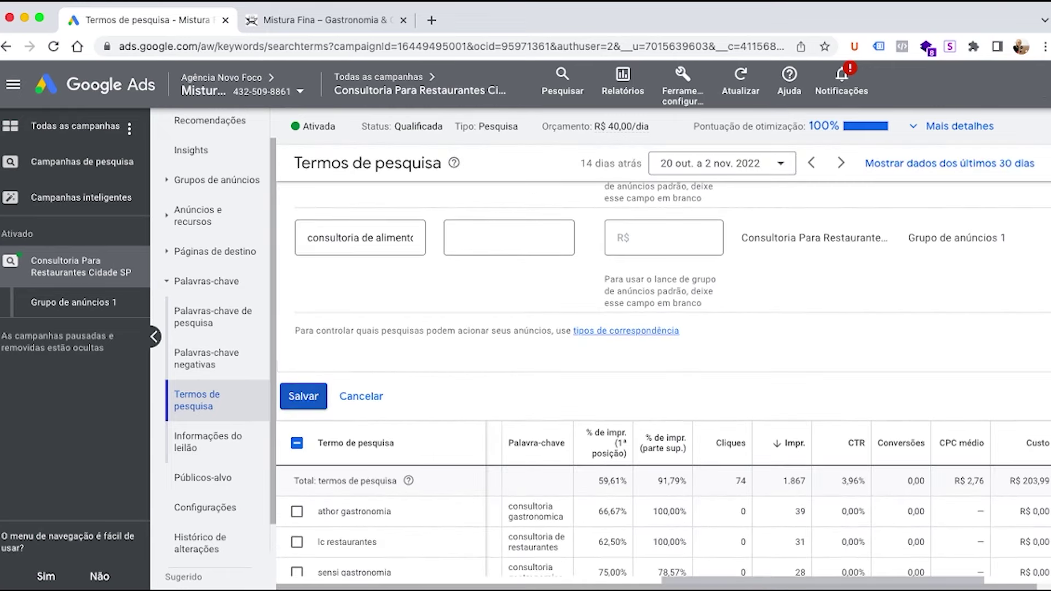
click(303, 396)
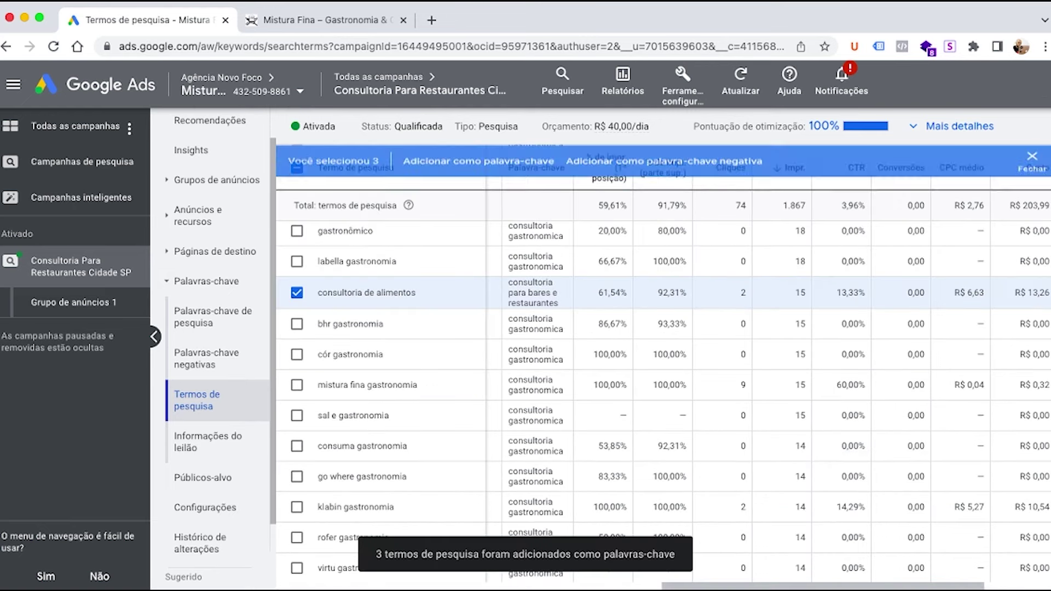
click(297, 210)
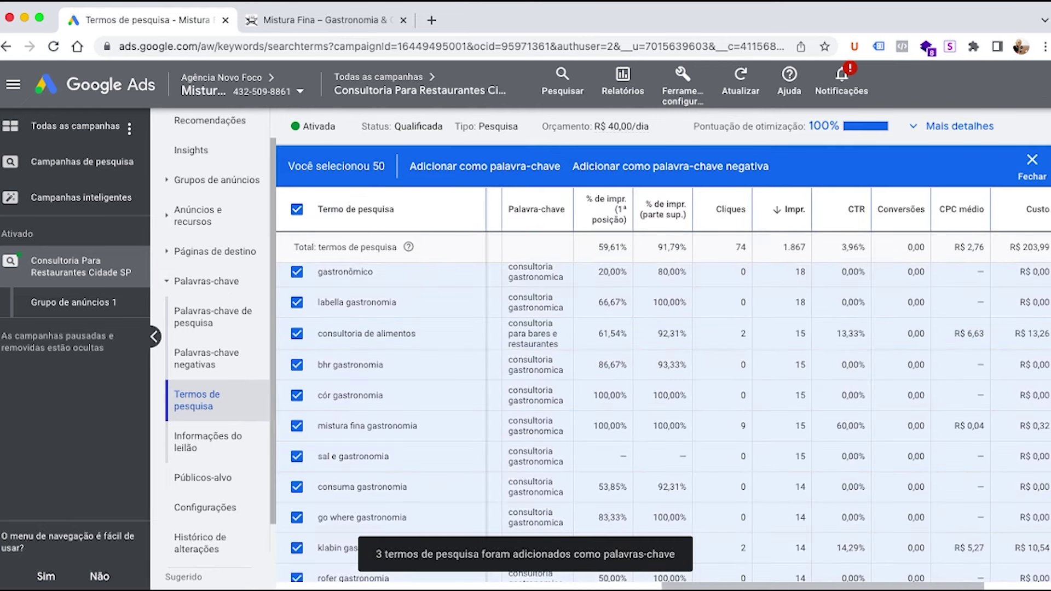
click(297, 209)
scroll(383, 312, up, 5)
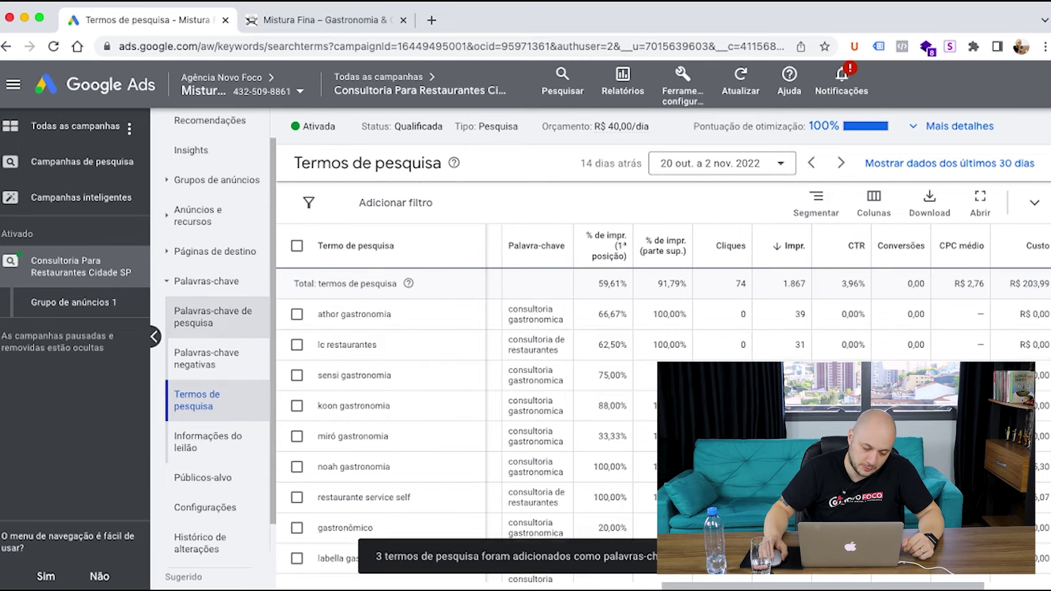
Step: Open the campaign's auction insights and examine its own impression share alongside the competitor domain pratoh.com.br
scroll(214, 329, down, 2)
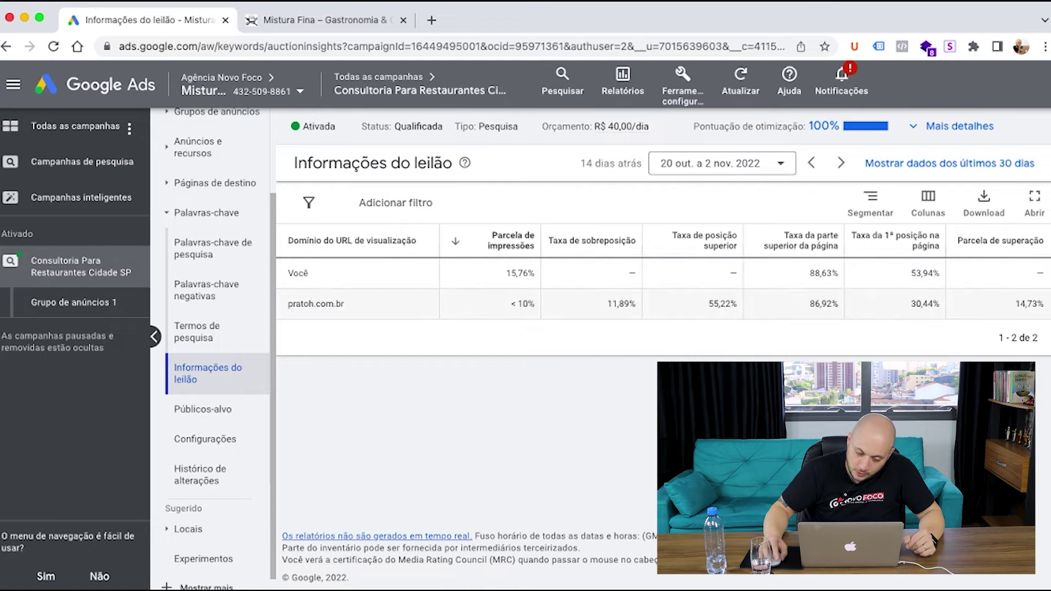
drag(345, 304, 287, 304)
click(287, 304)
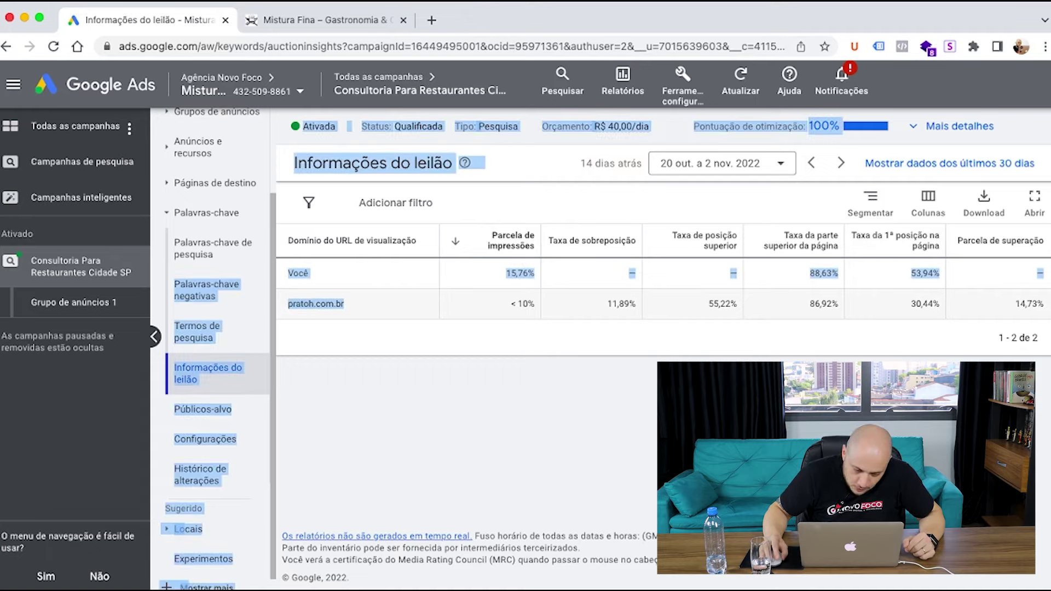
drag(504, 274, 536, 273)
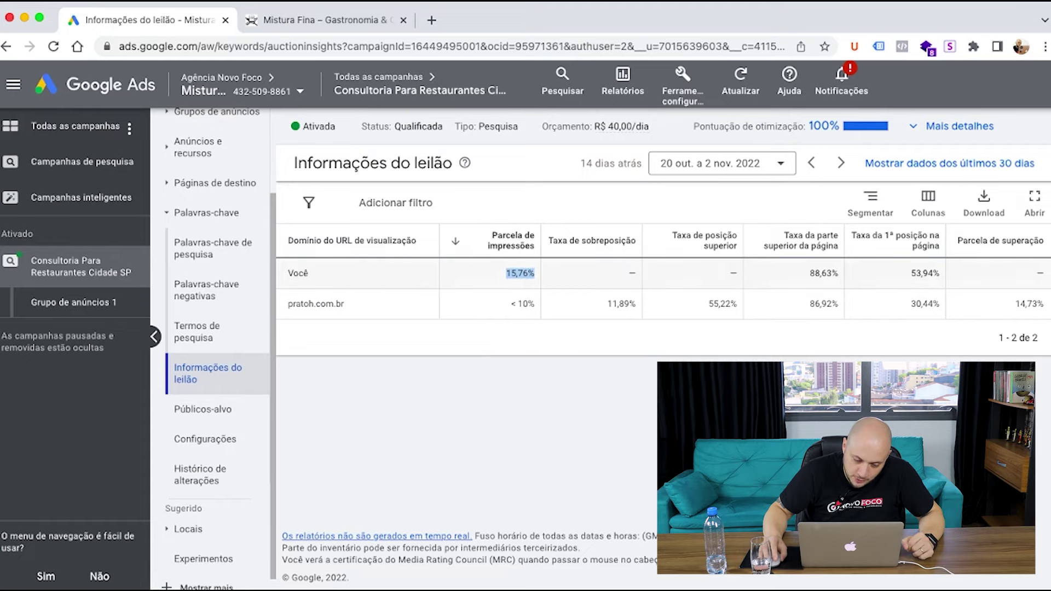